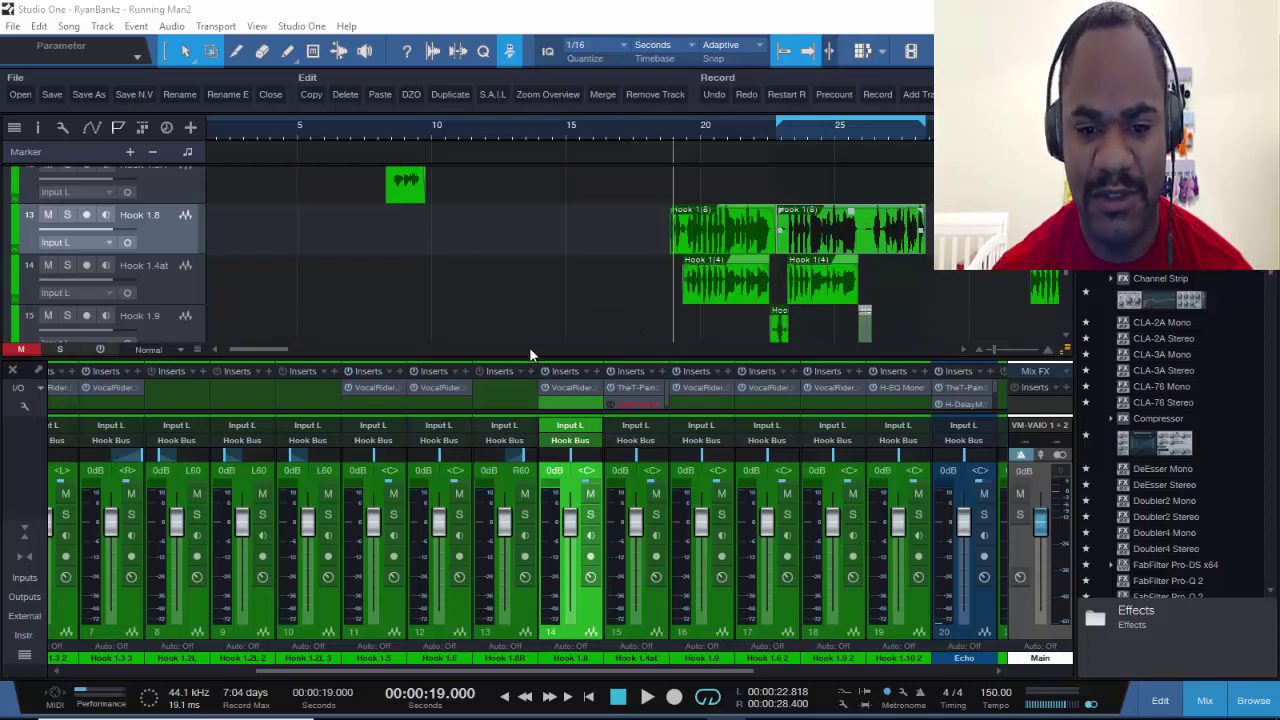
# Play back the Hook 1.8 section from 19 seconds with looping turned off
pyautogui.moveTo(265, 349); pyautogui.dragTo(293, 350)
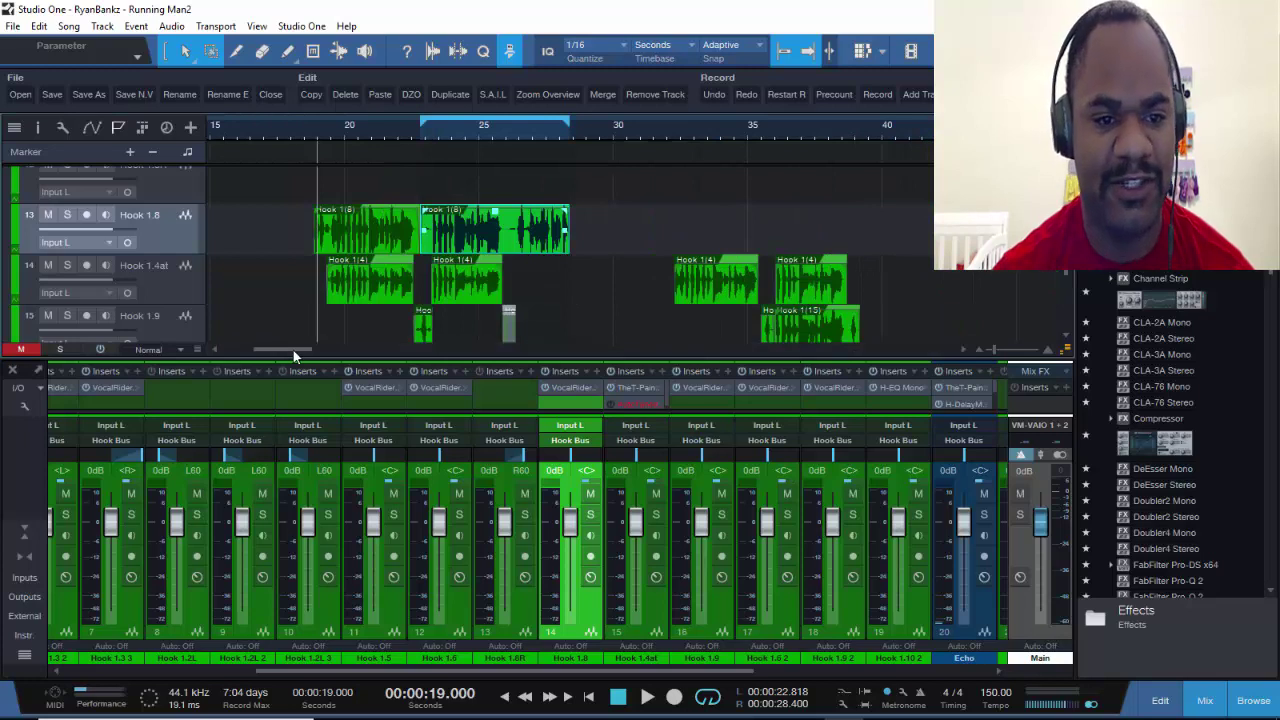
pyautogui.press('space')
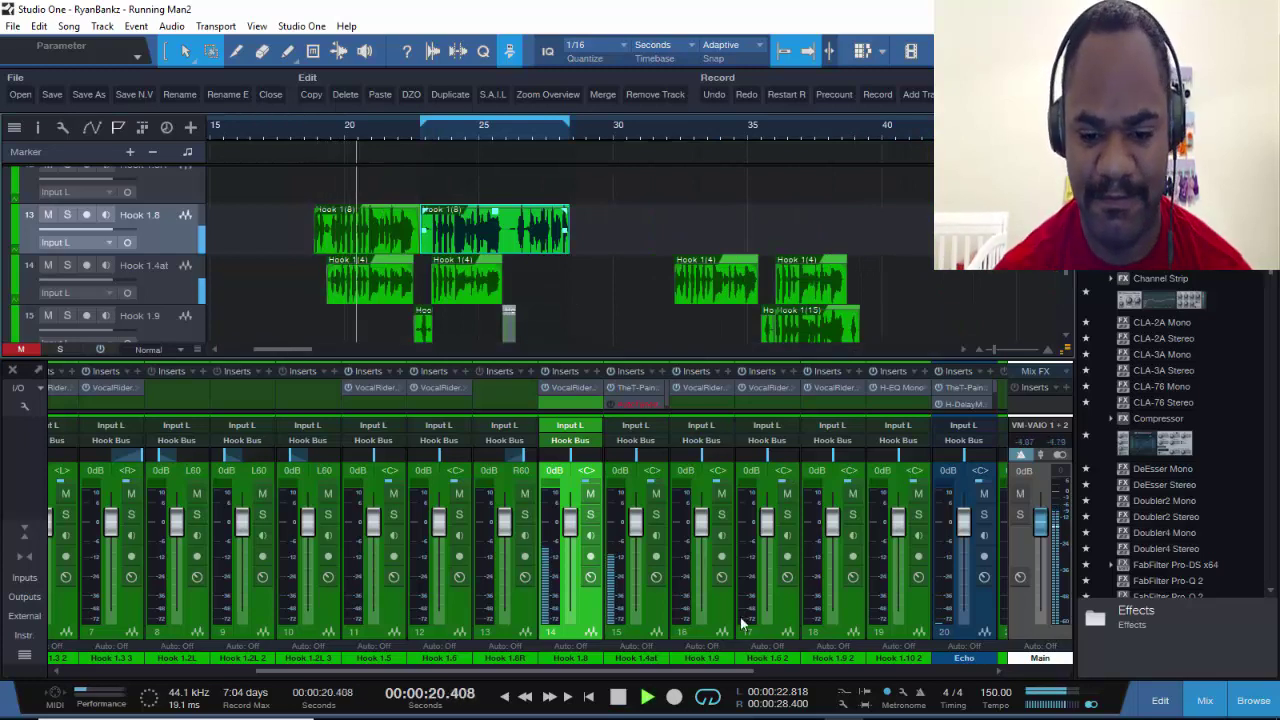
pyautogui.click(704, 700)
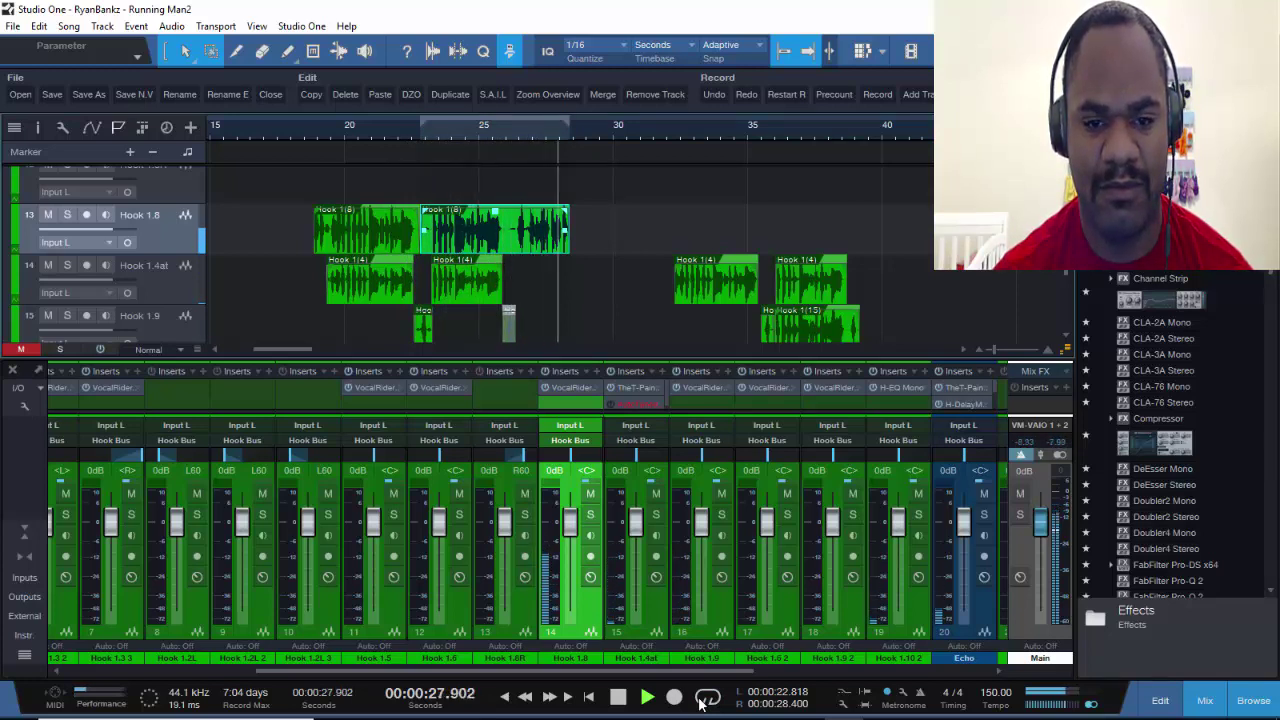
pyautogui.press('space')
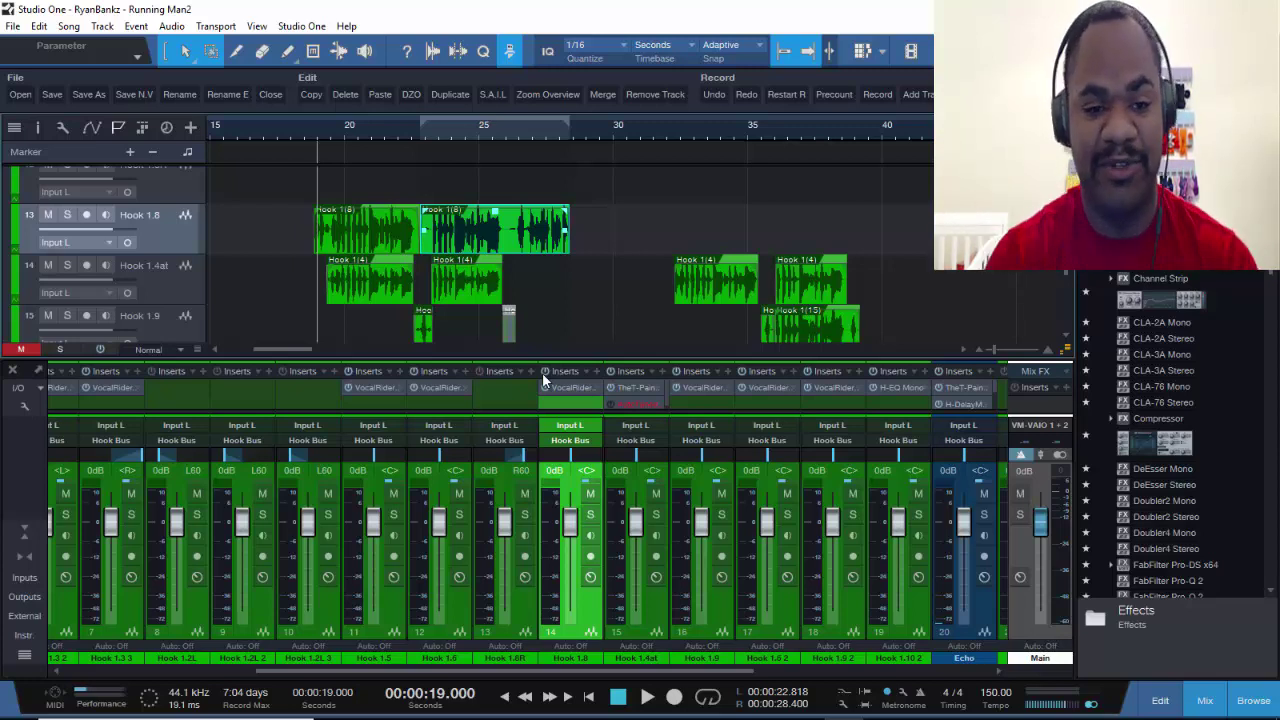
# Solo the Hook 1.8 track
pyautogui.press('w')
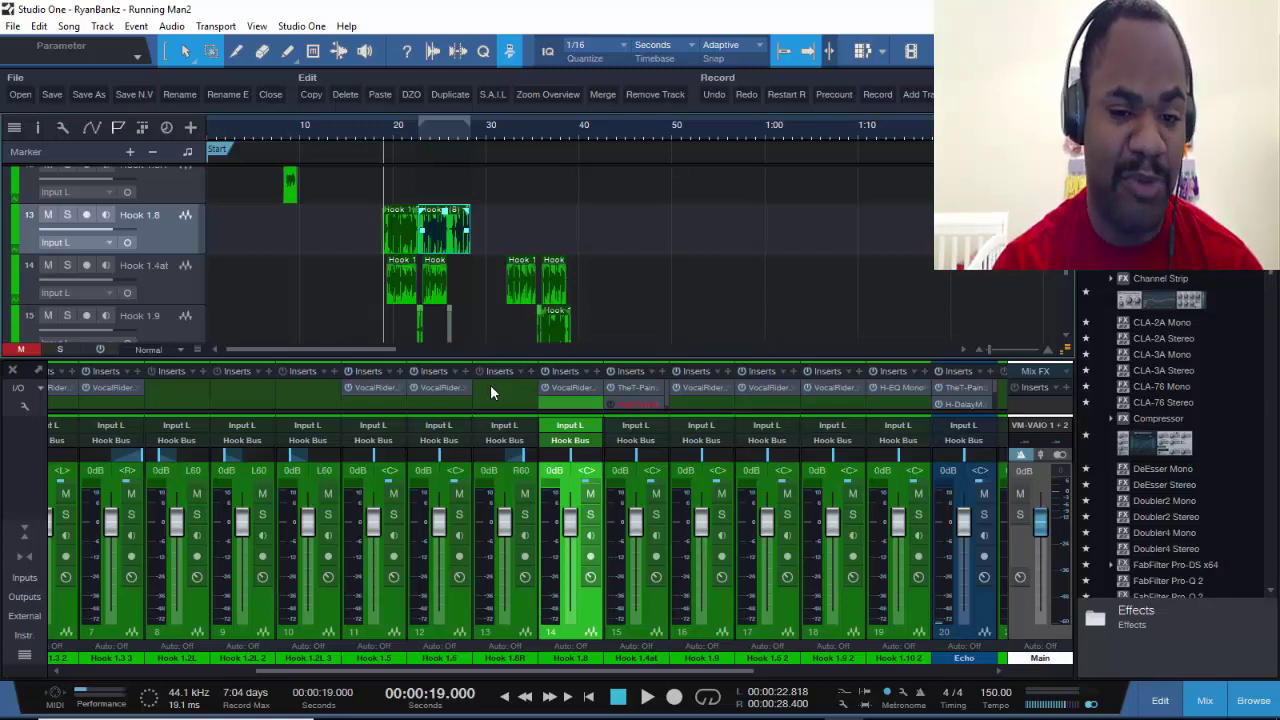
pyautogui.moveTo(471, 126); pyautogui.dragTo(643, 198)
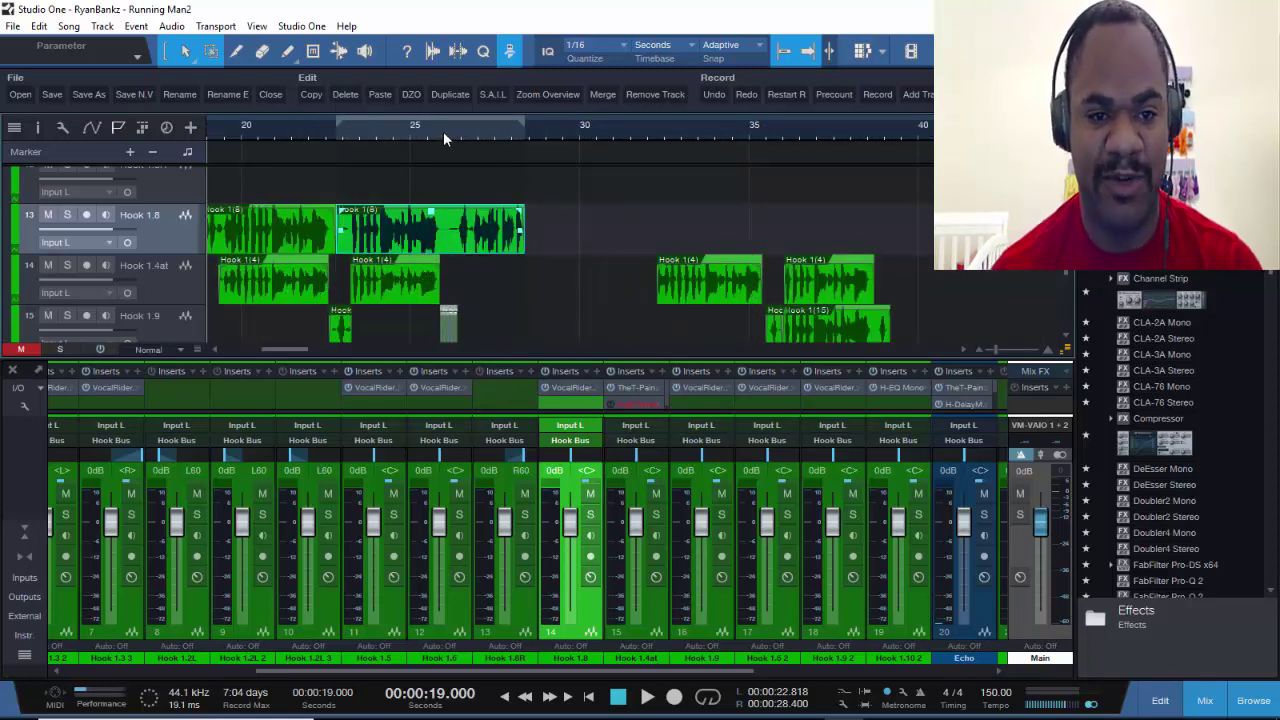
pyautogui.scroll(-3, 441, 131)
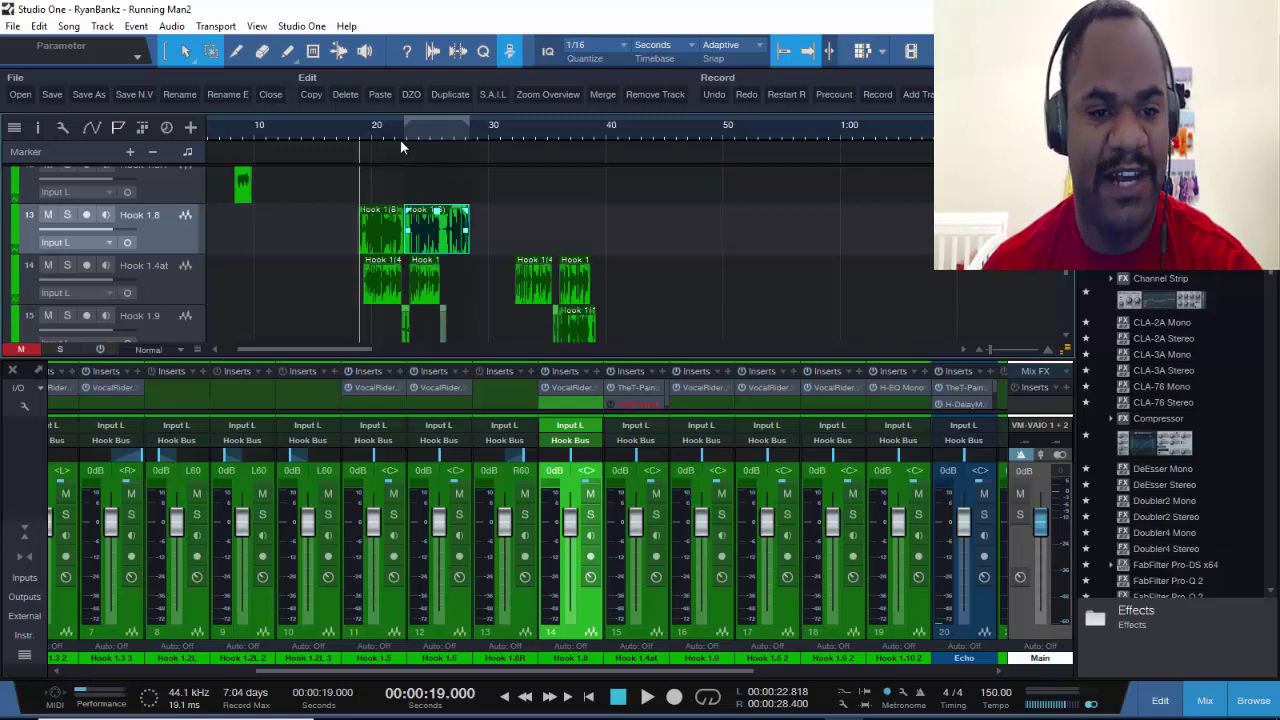
pyautogui.scroll(4, 400, 139)
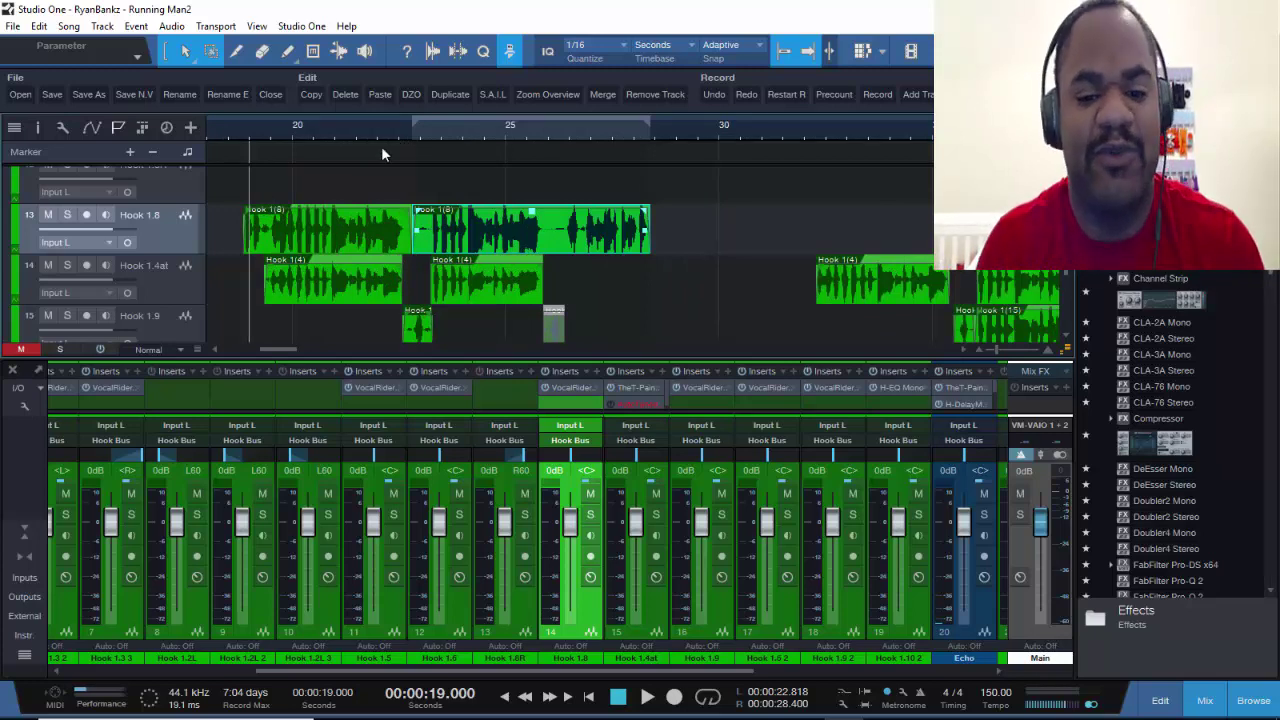
pyautogui.click(590, 516)
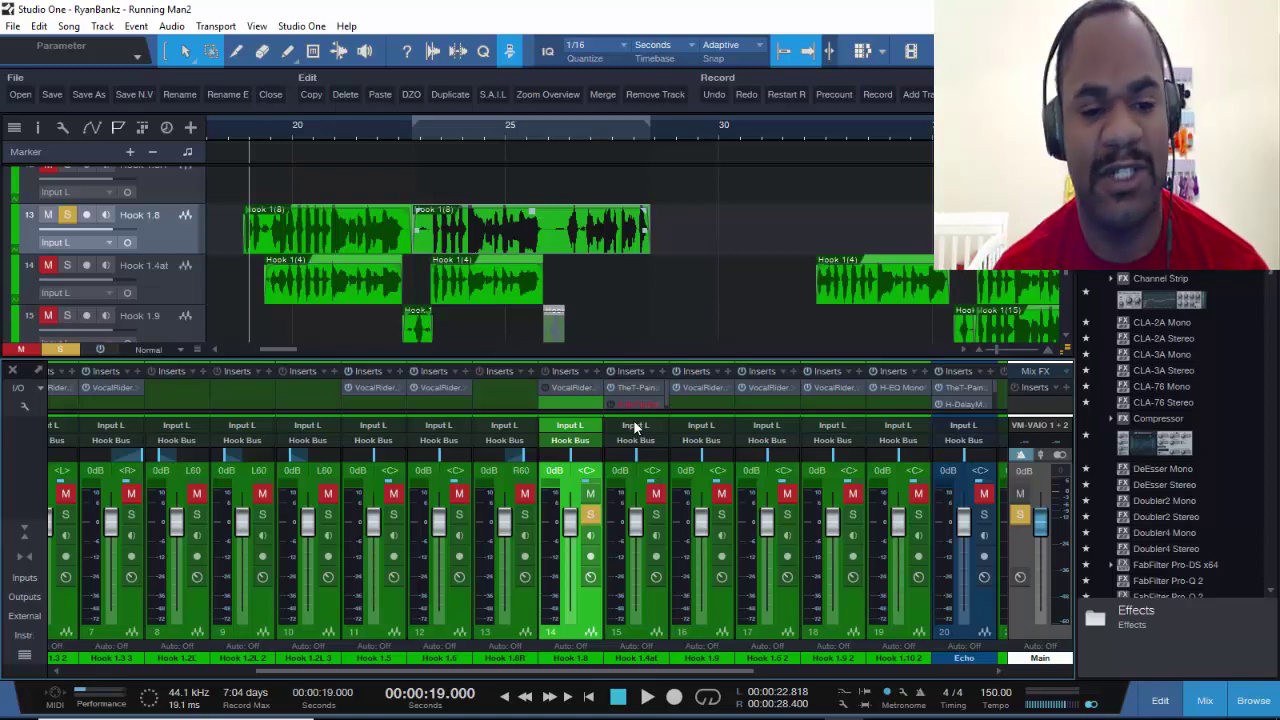
# Set the loop range to span both Hook 1(8) clips on the Hook 1.8 track
pyautogui.click(277, 243)
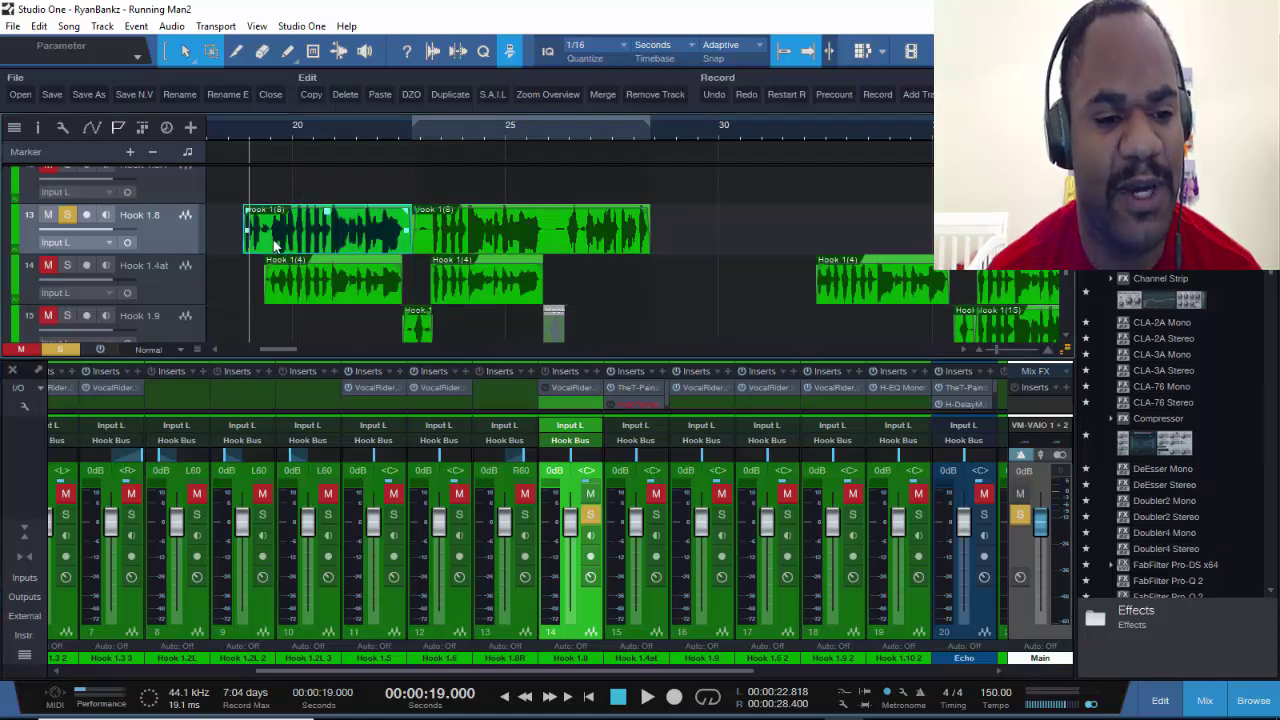
pyautogui.press('p')
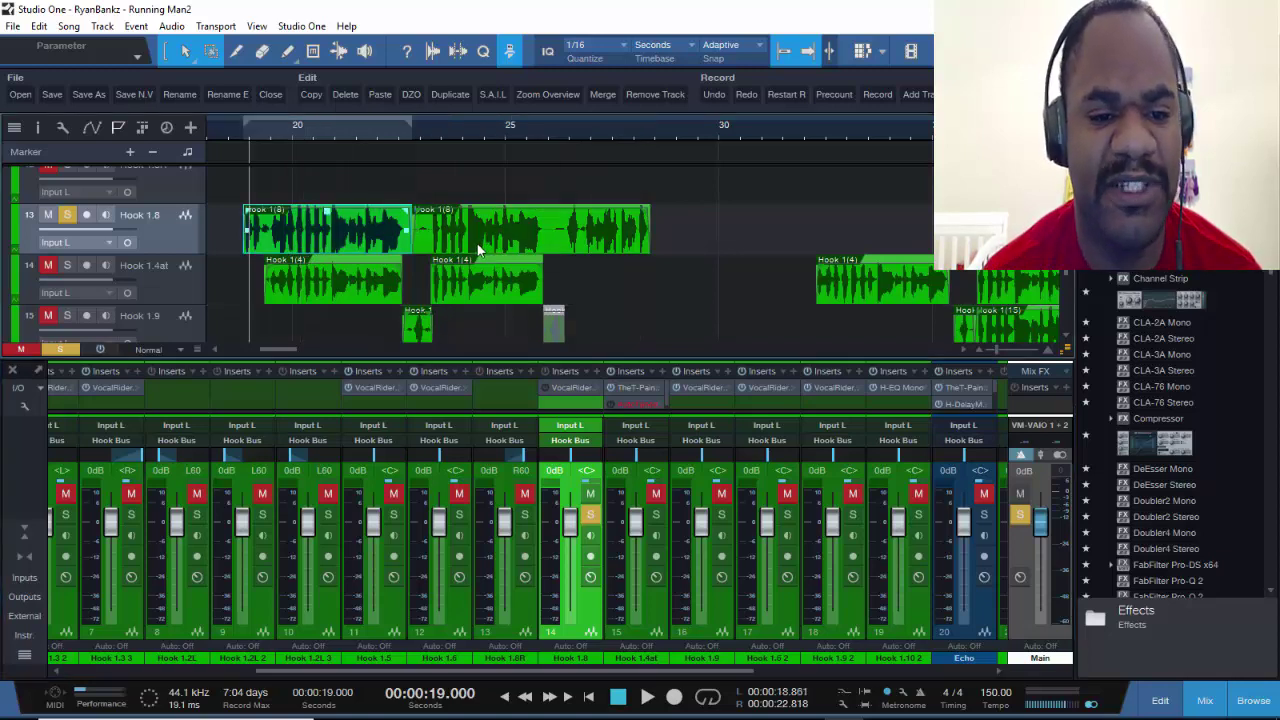
pyautogui.keyDown('shift'); pyautogui.click(478, 252); pyautogui.keyUp('shift')
pyautogui.press('p')
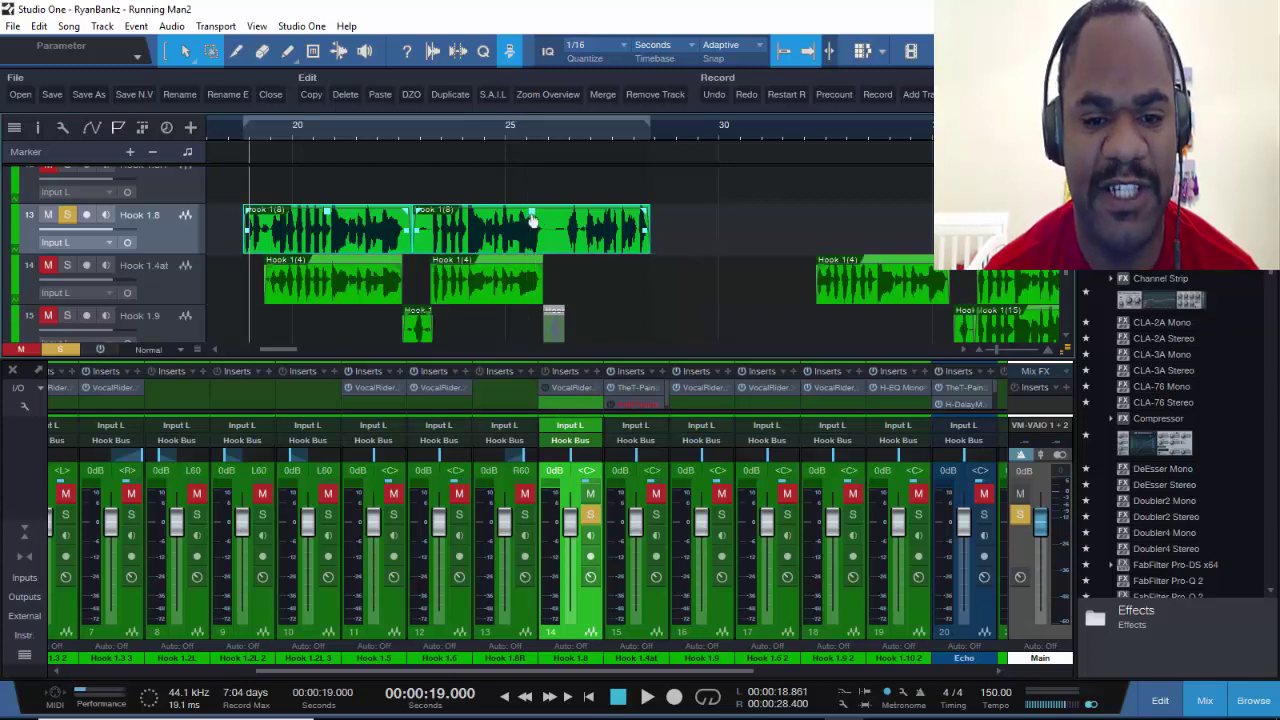
# Preview the two selected Hook 1(8) clips briefly and raise their clip gain slightly
pyautogui.press('space')
pyautogui.press('space')
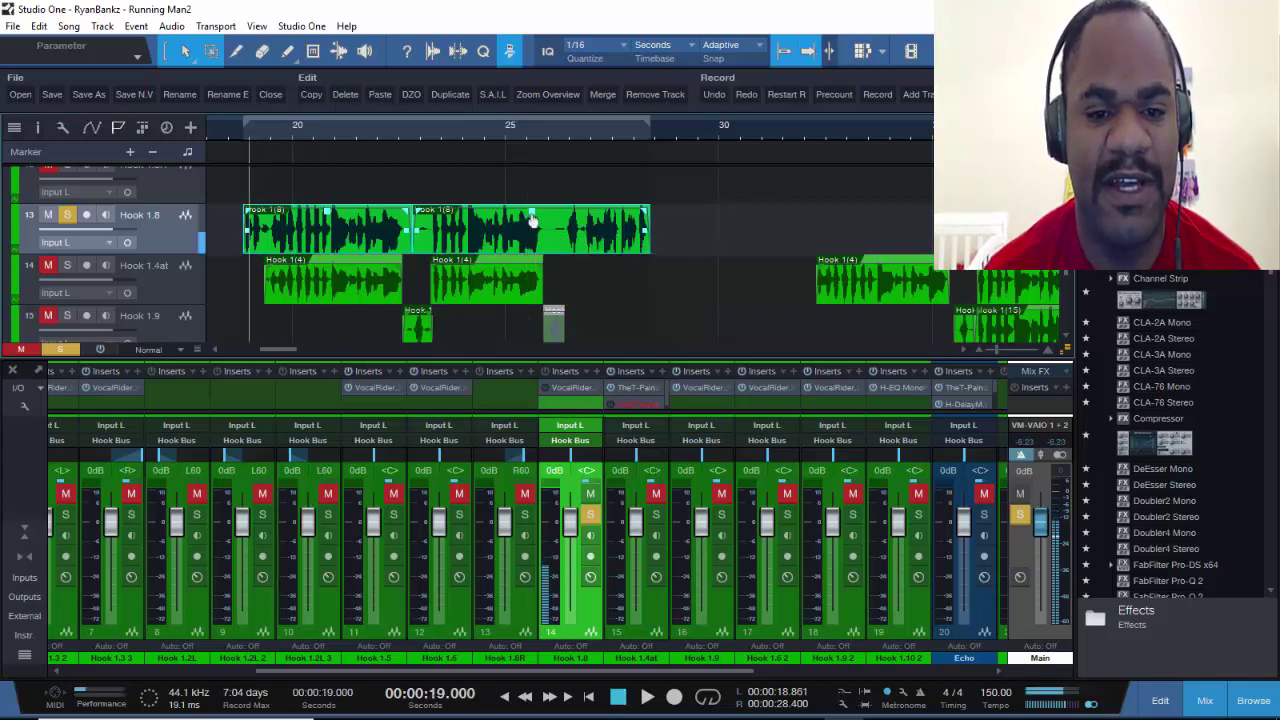
pyautogui.moveTo(533, 218); pyautogui.dragTo(530, 216)
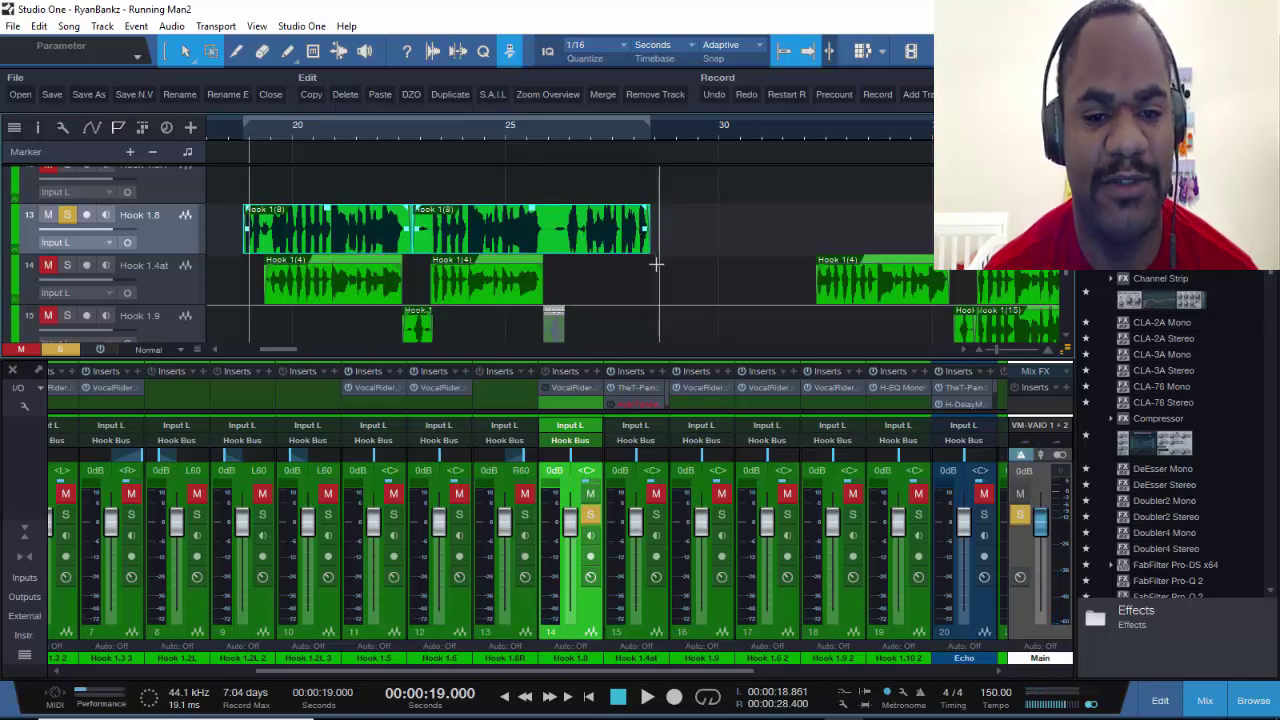
# Play back the soloed hook clips with the mixer enlarged and check the Hook 1.8 channel's level meter
pyautogui.press('space')
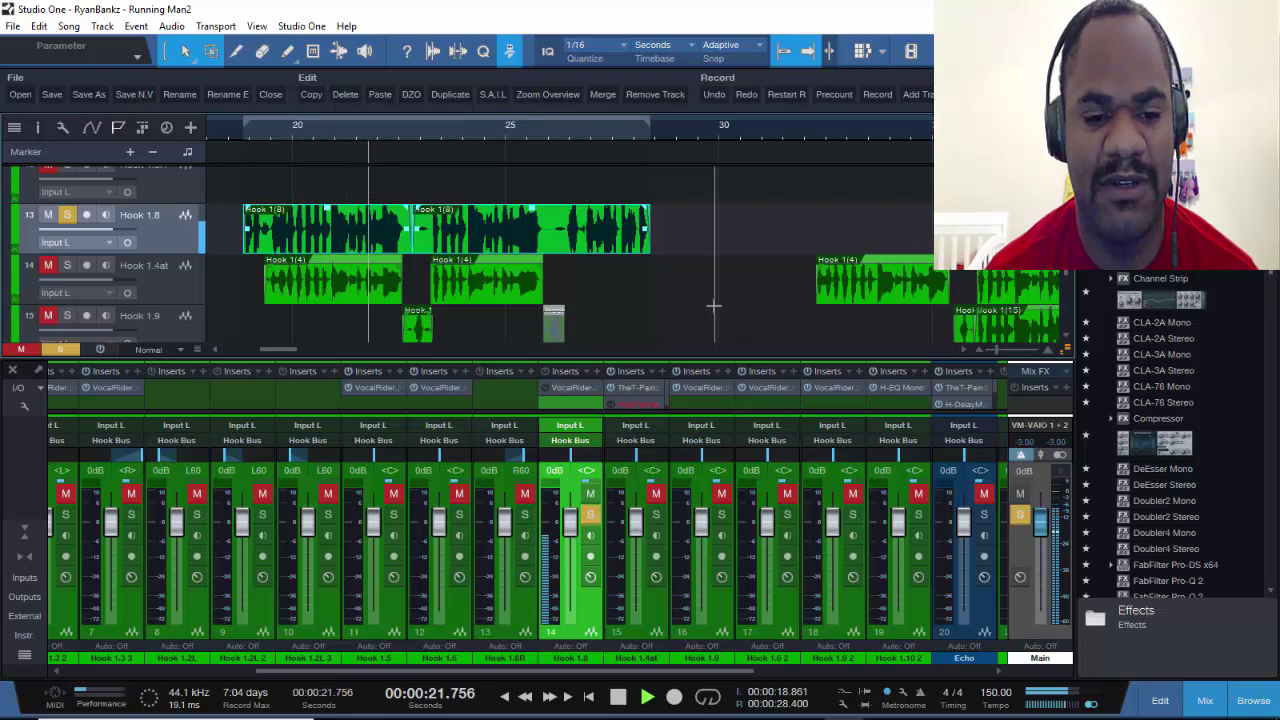
pyautogui.moveTo(622, 356); pyautogui.dragTo(598, 196)
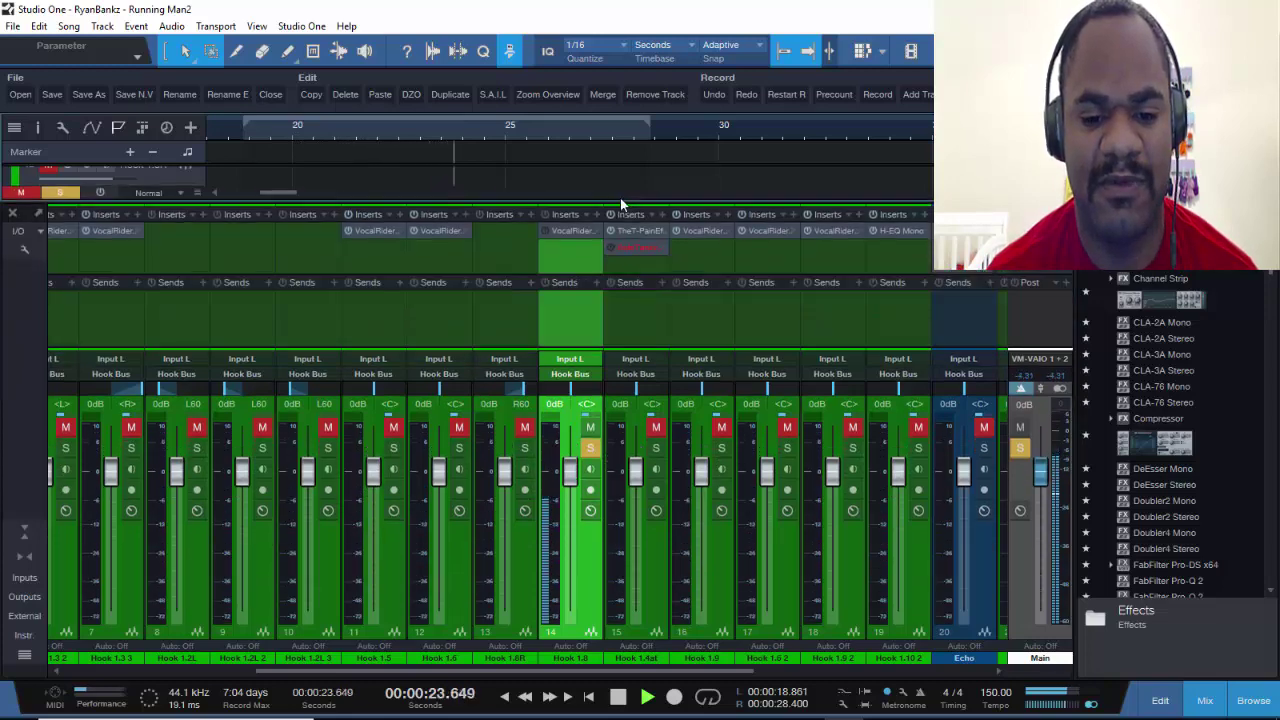
pyautogui.press('space')
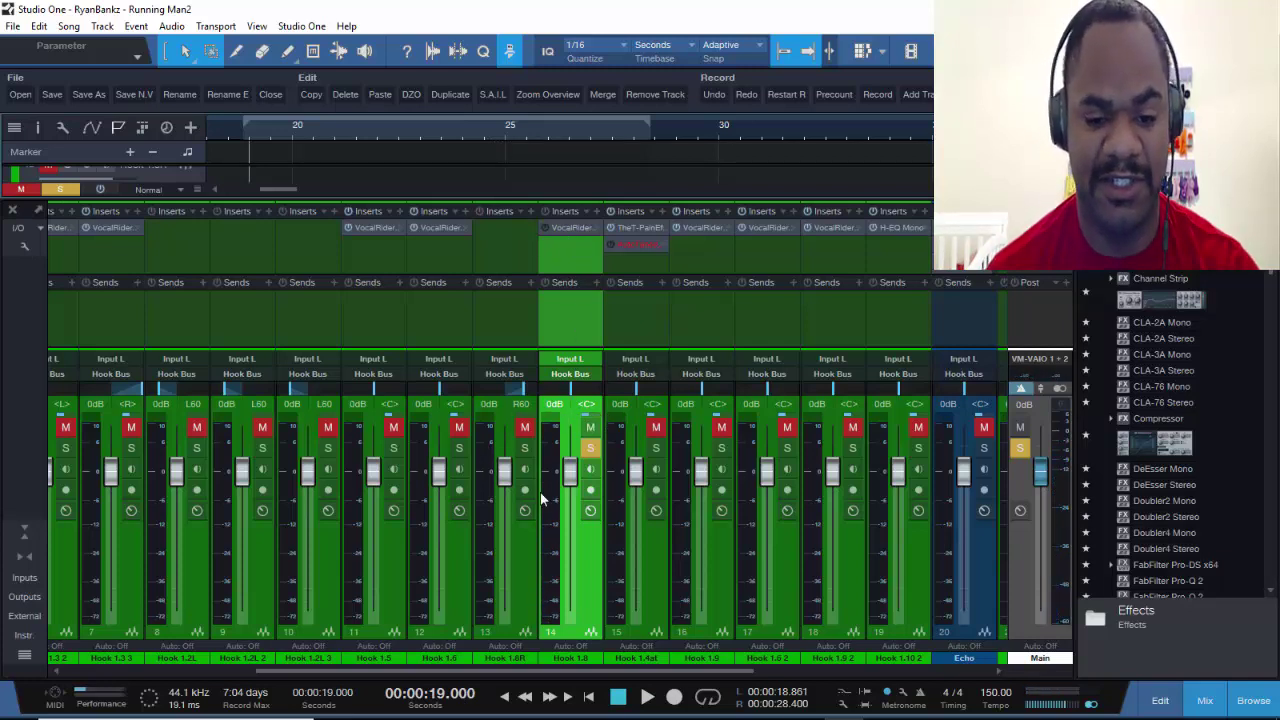
pyautogui.moveTo(558, 508)
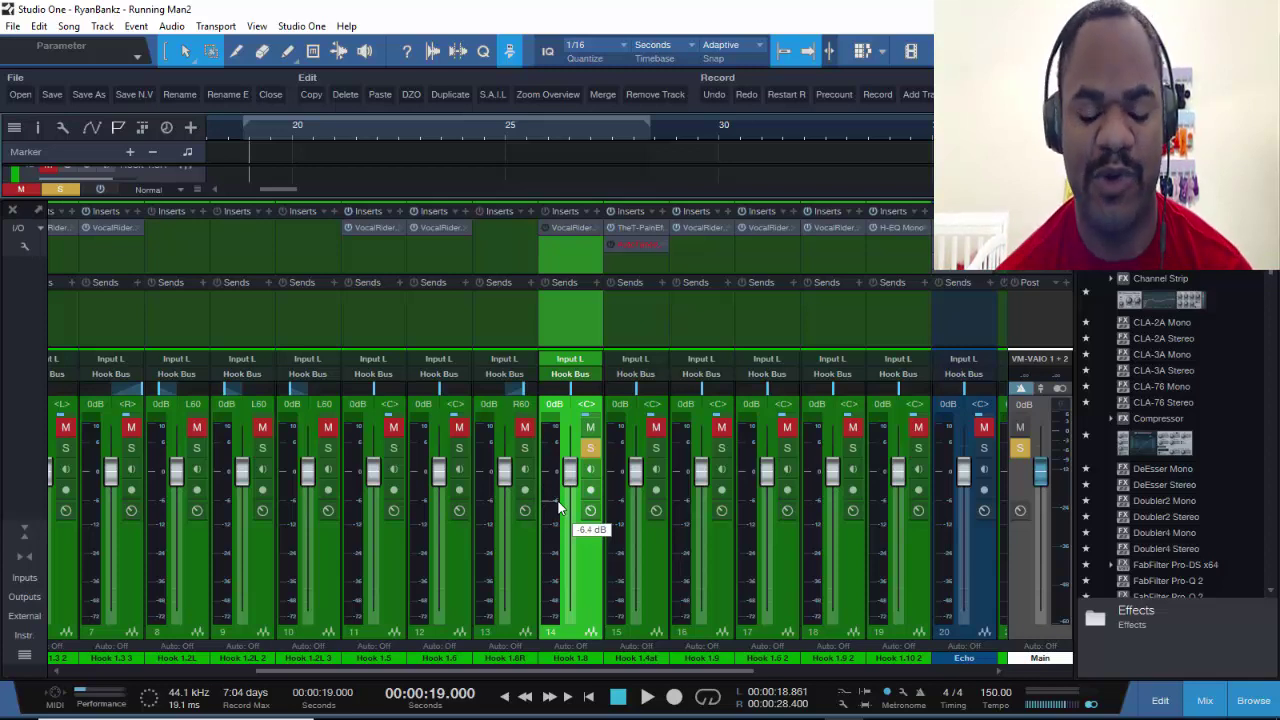
pyautogui.press('space')
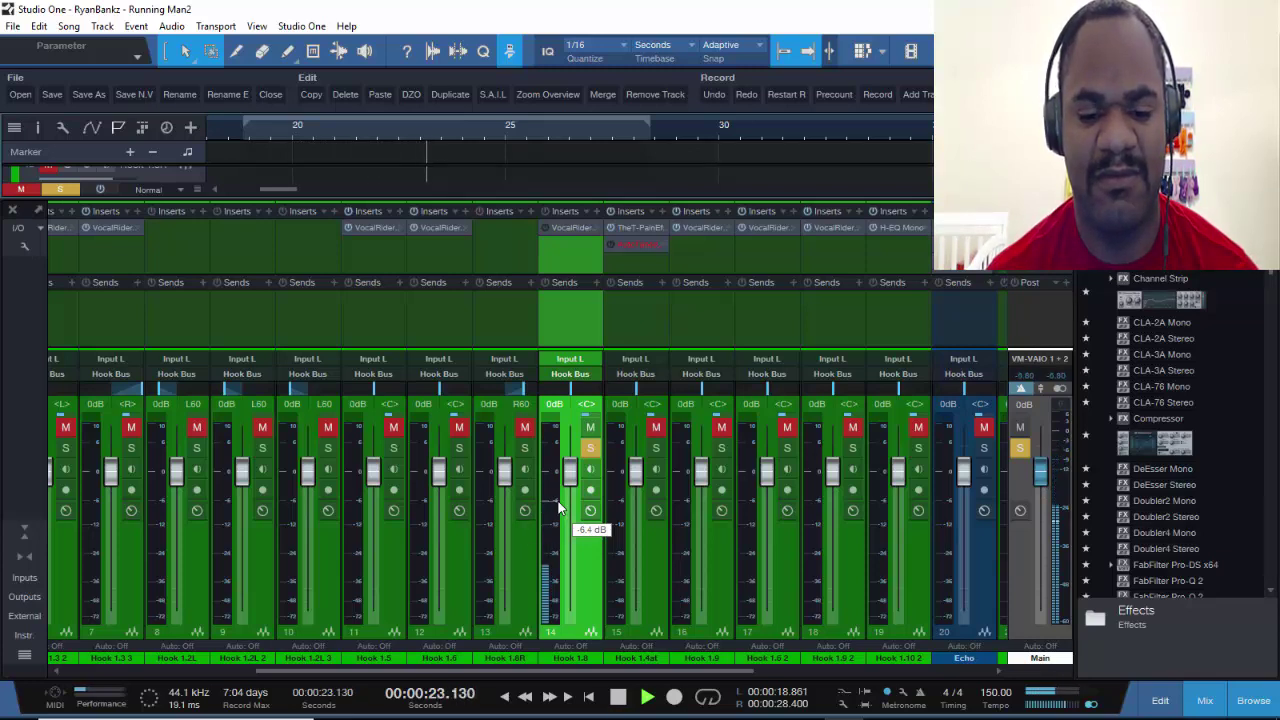
pyautogui.press('space')
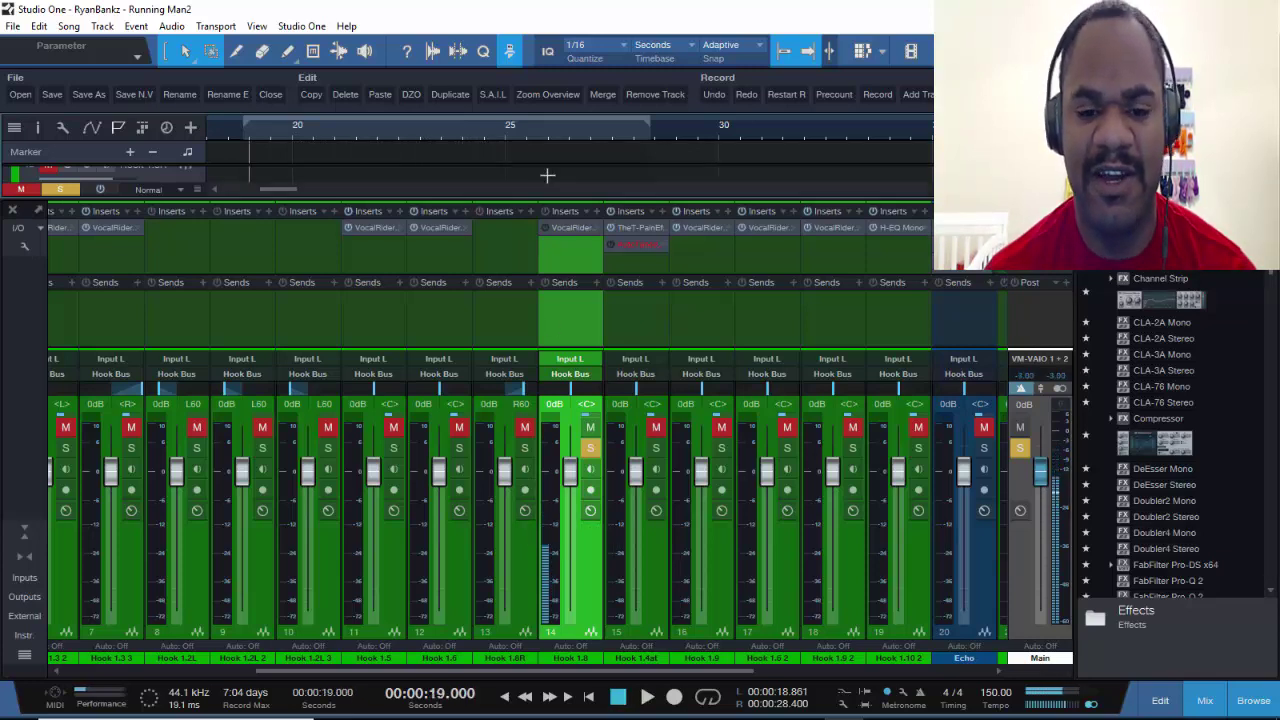
# Insert the VU Meter effect on the Hook 1.8 channel ahead of Vocal Rider
pyautogui.moveTo(569, 212); pyautogui.dragTo(574, 160)
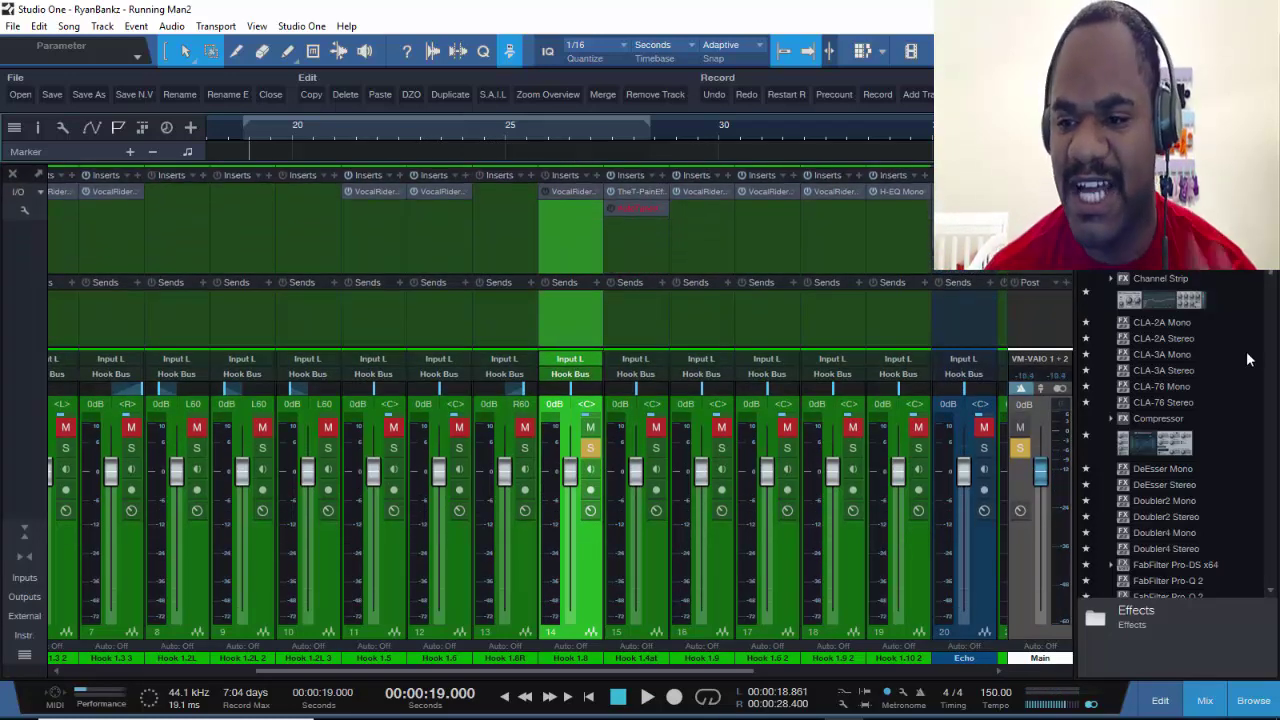
pyautogui.scroll(-15, 1201, 331)
pyautogui.scroll(-5, 1200, 350)
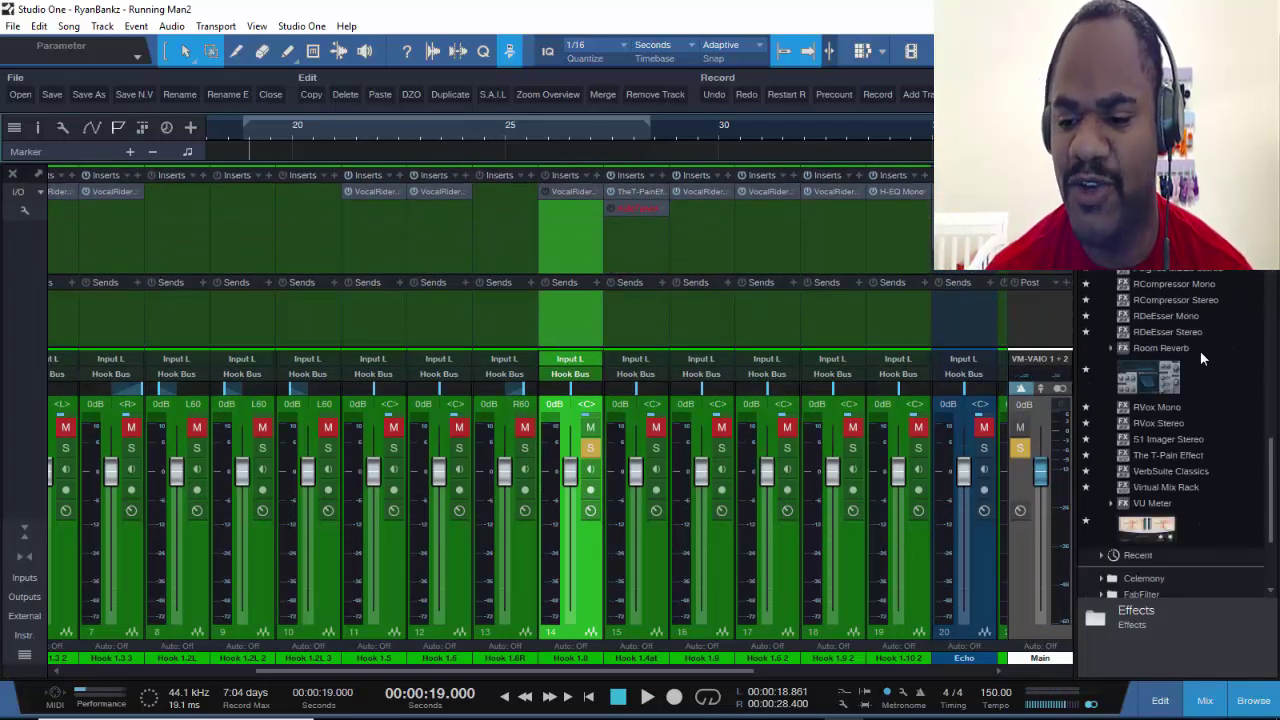
pyautogui.moveTo(1150, 455); pyautogui.dragTo(560, 184)
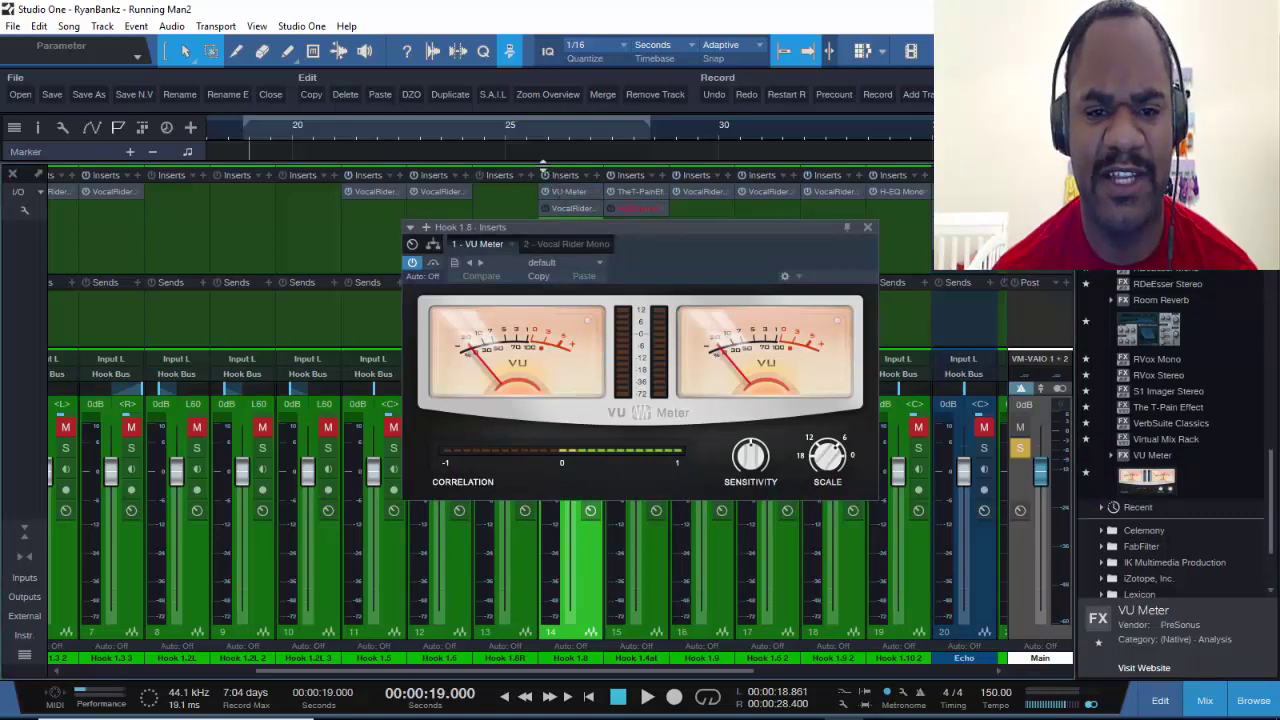
# Set the VU Meter's scale to 12 and play back the hook clips to check their level on it
pyautogui.moveTo(545, 170); pyautogui.dragTo(545, 370)
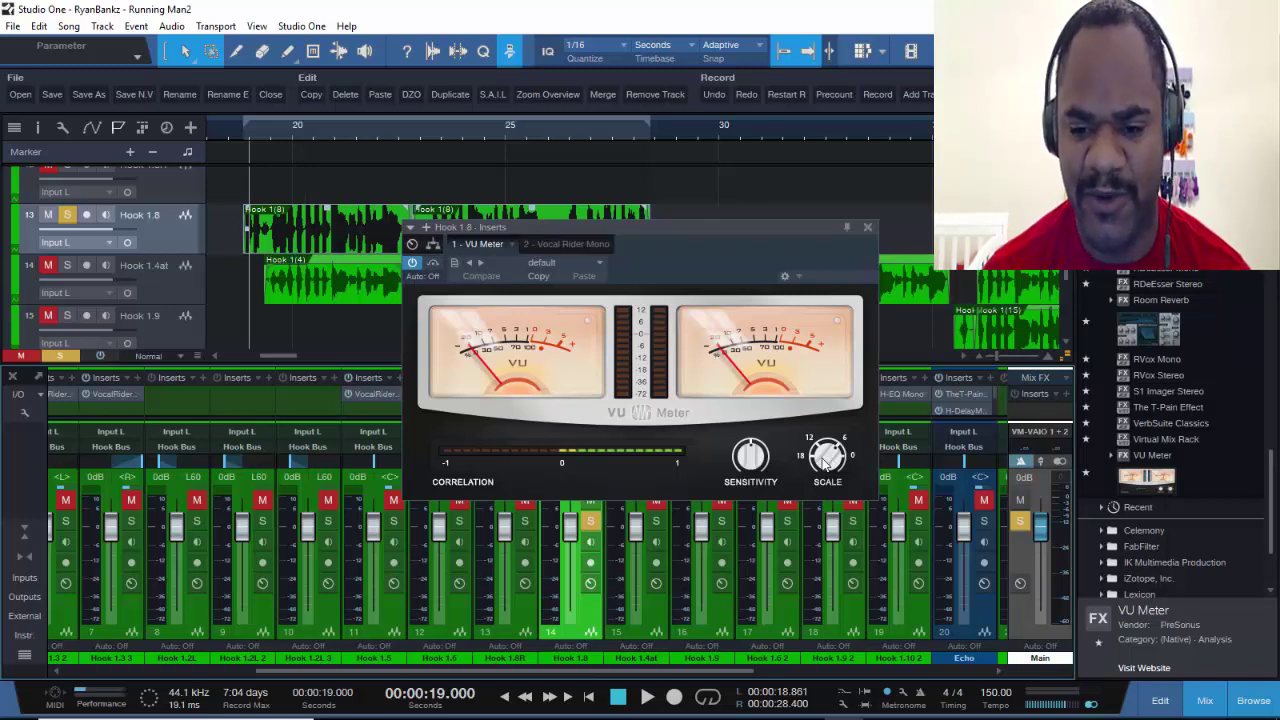
pyautogui.moveTo(826, 460); pyautogui.dragTo(828, 512)
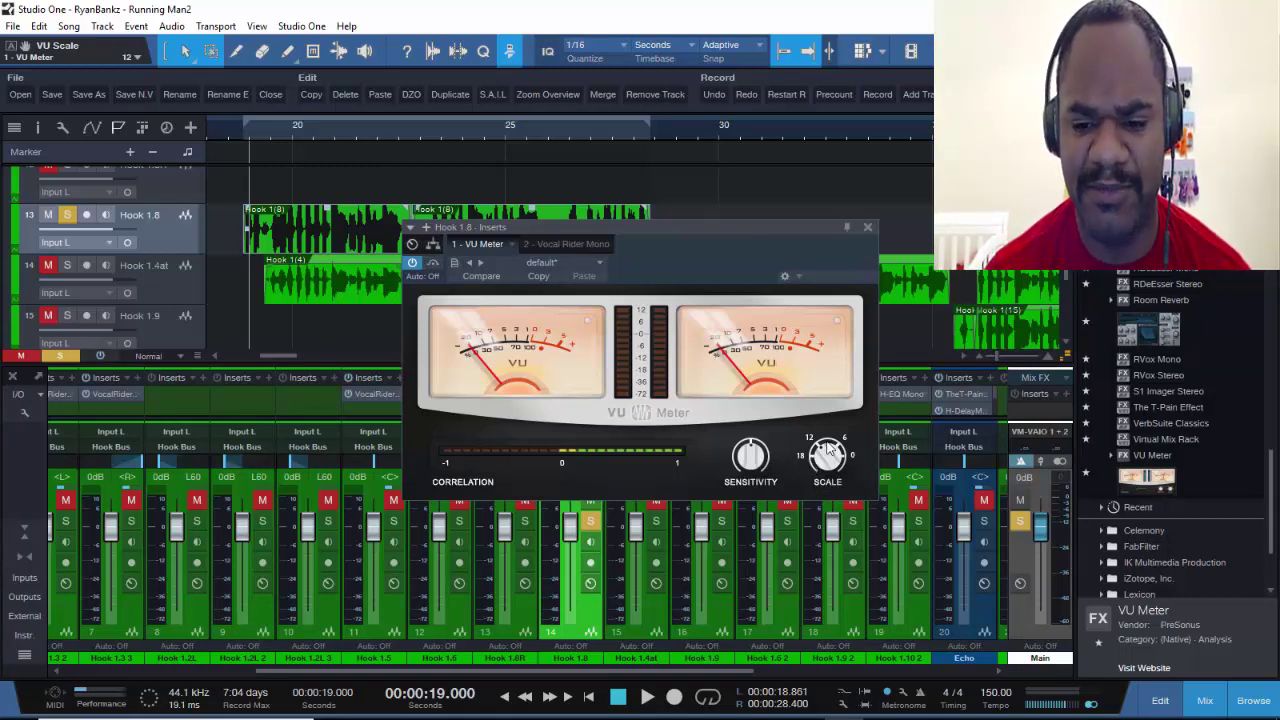
pyautogui.press('space')
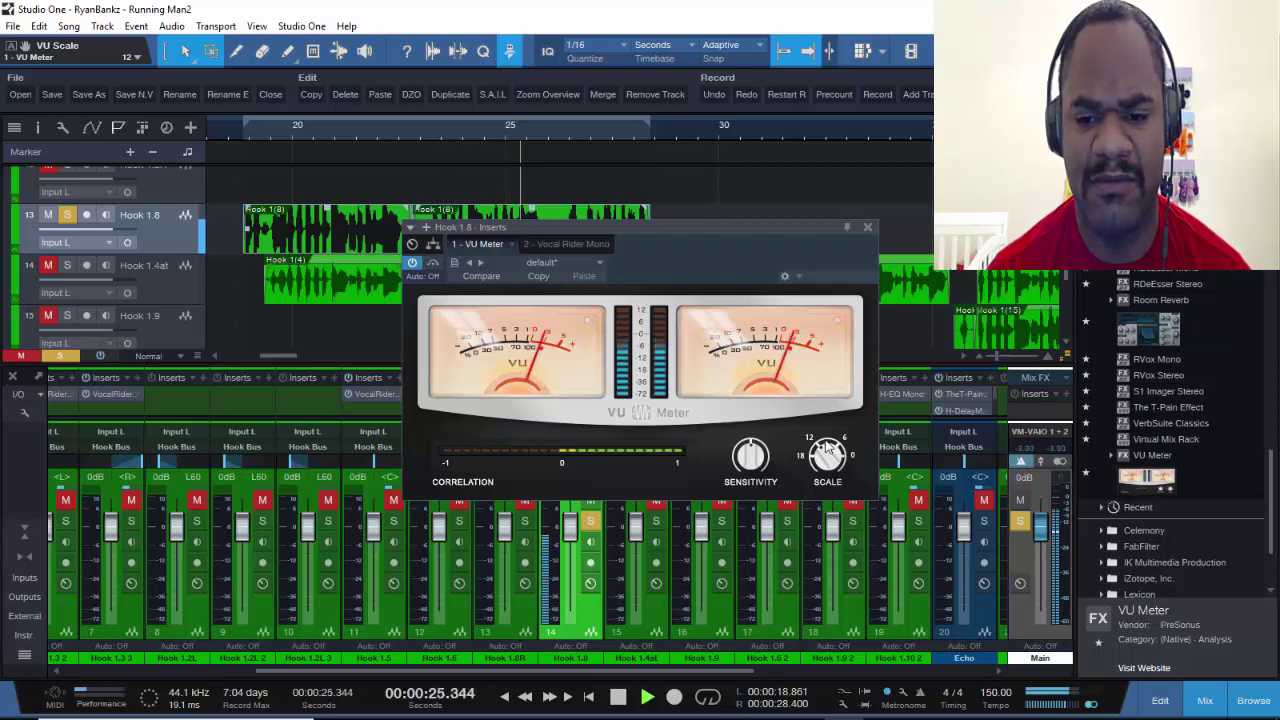
pyautogui.press('space')
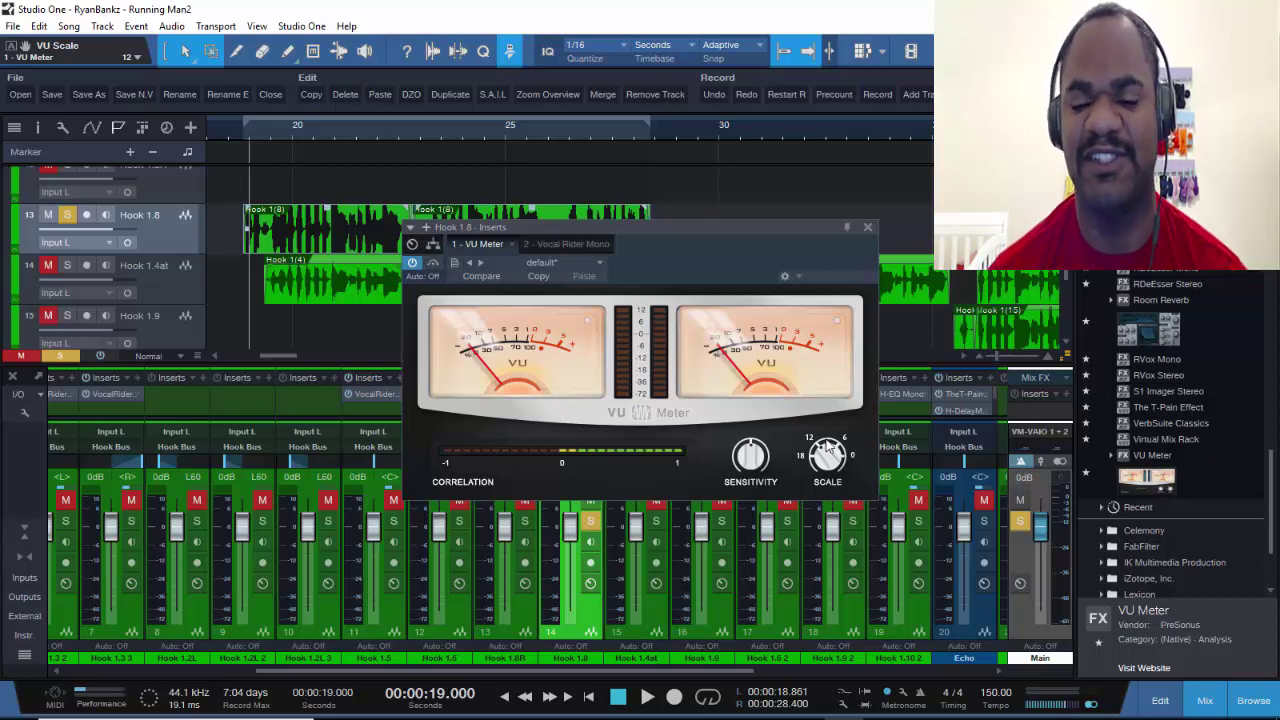
pyautogui.press('space')
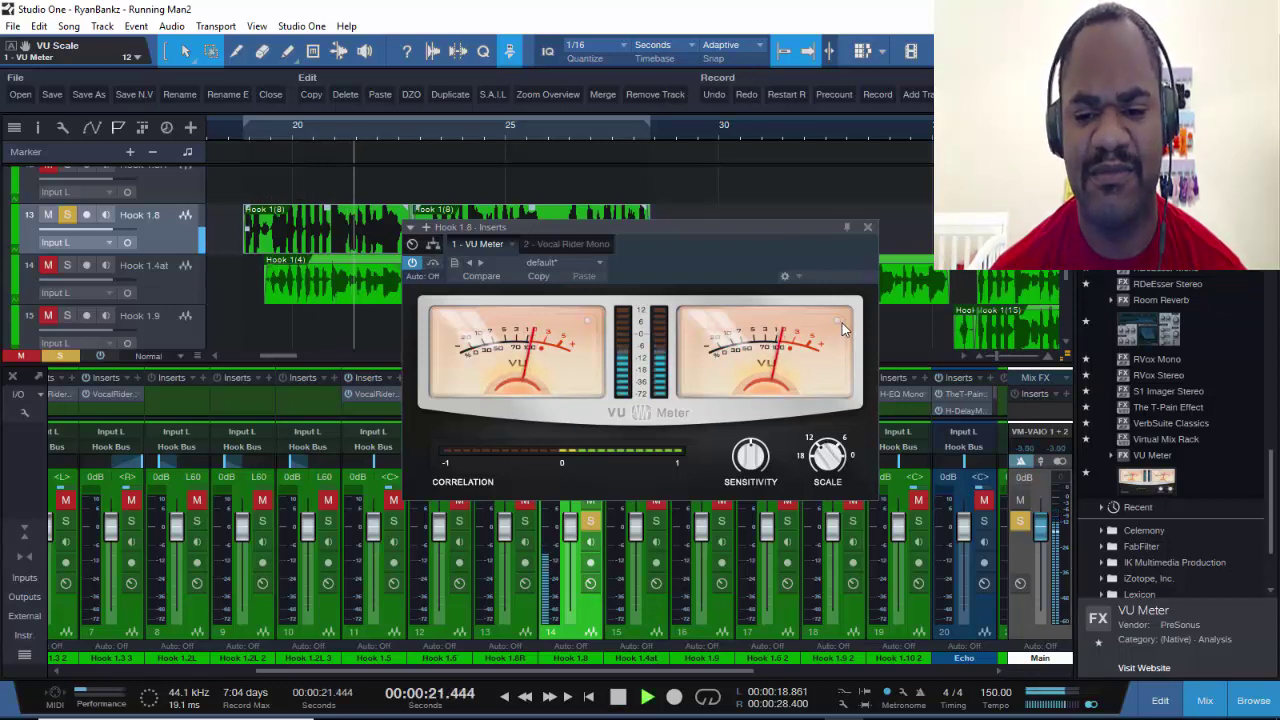
pyautogui.press('space')
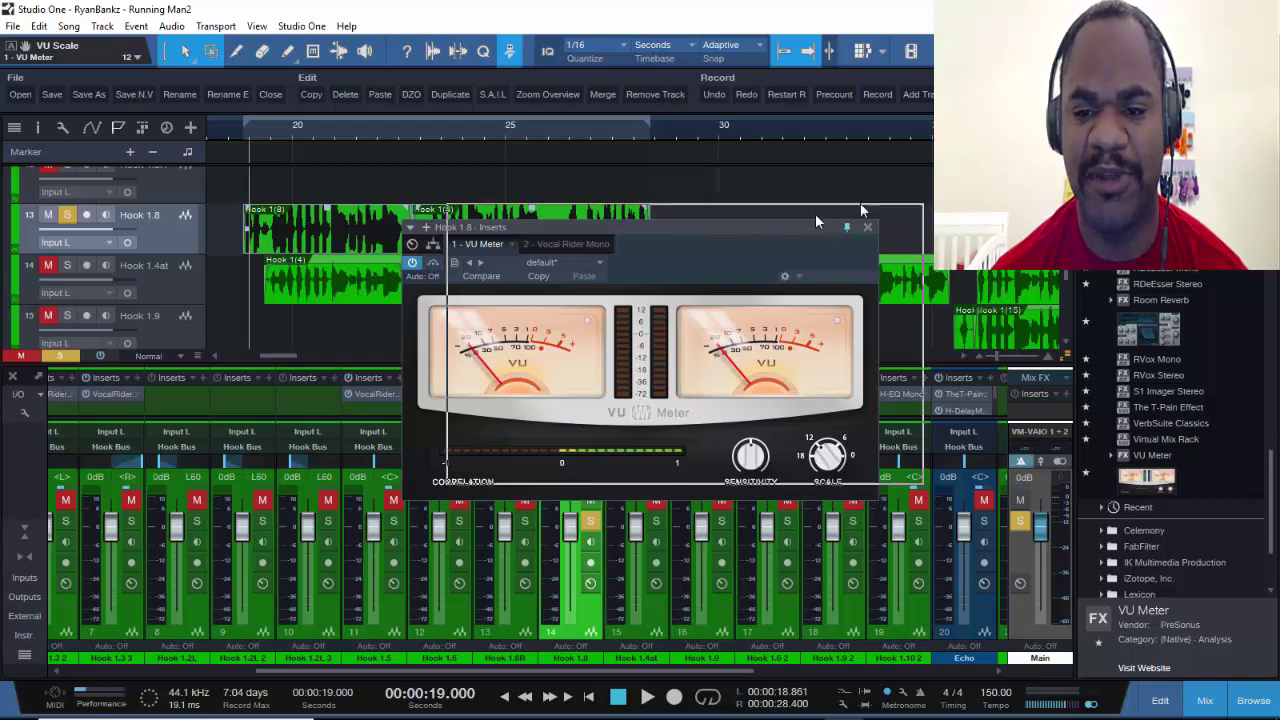
# Move the VU Meter window clear of the hook clips and reselect both Hook 1(8) clips as the loop range
pyautogui.moveTo(843, 231); pyautogui.dragTo(1195, 87)
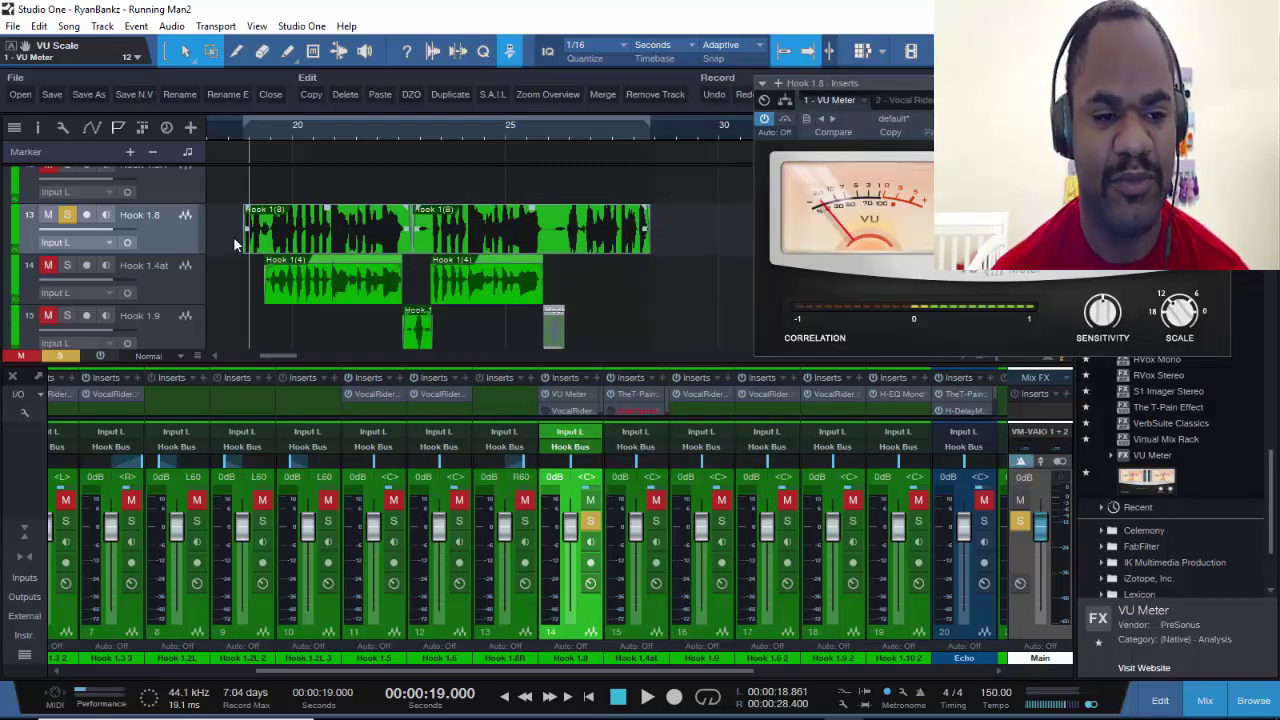
pyautogui.moveTo(292, 232); pyautogui.dragTo(206, 232)
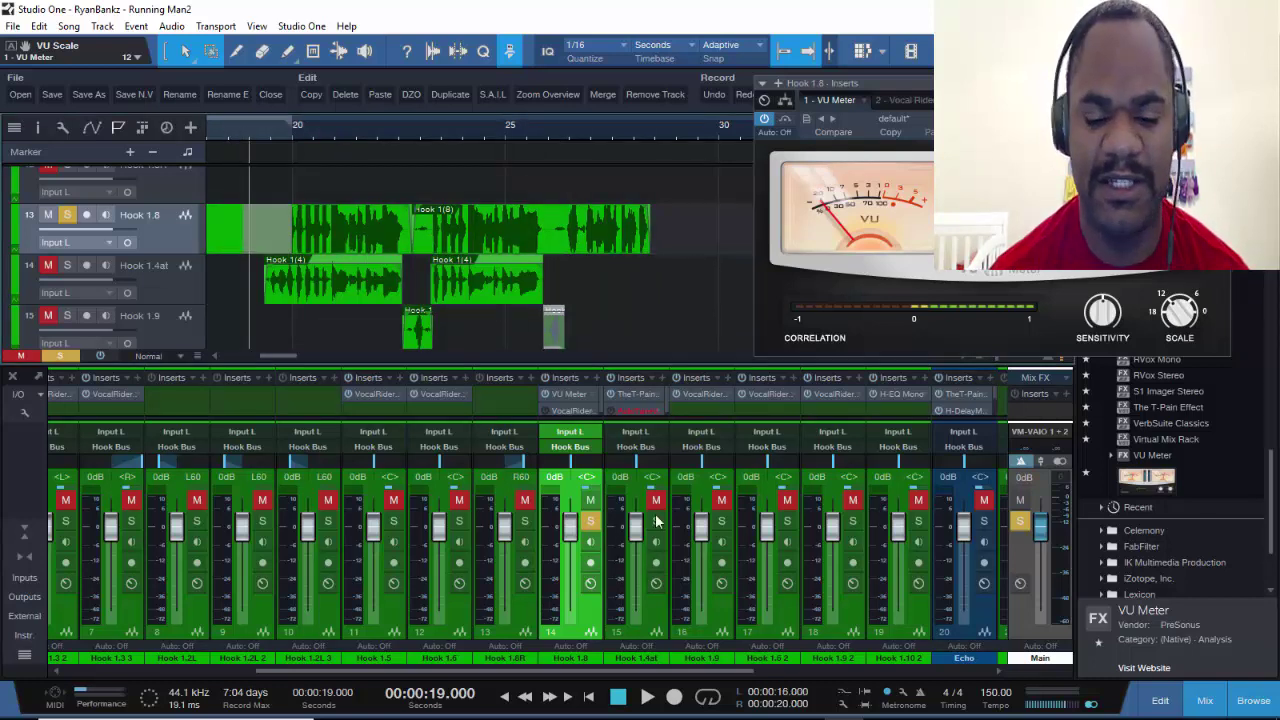
pyautogui.click(718, 97)
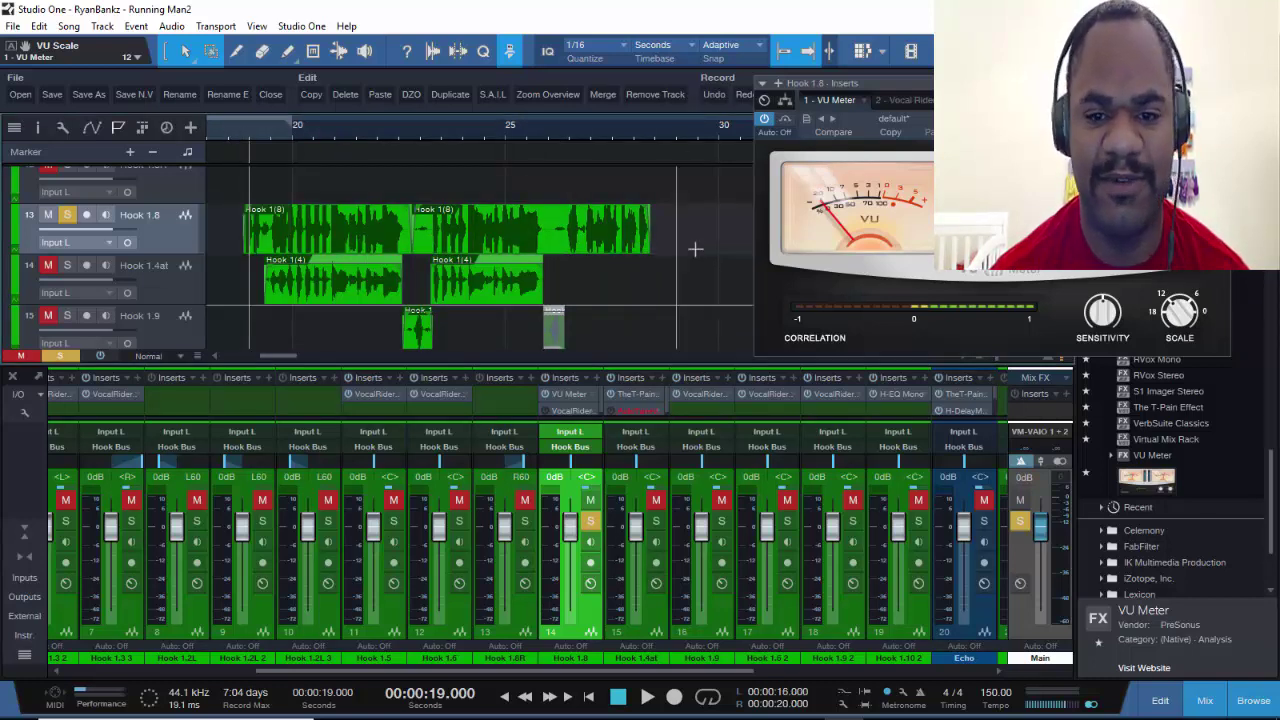
pyautogui.moveTo(681, 247); pyautogui.dragTo(259, 232)
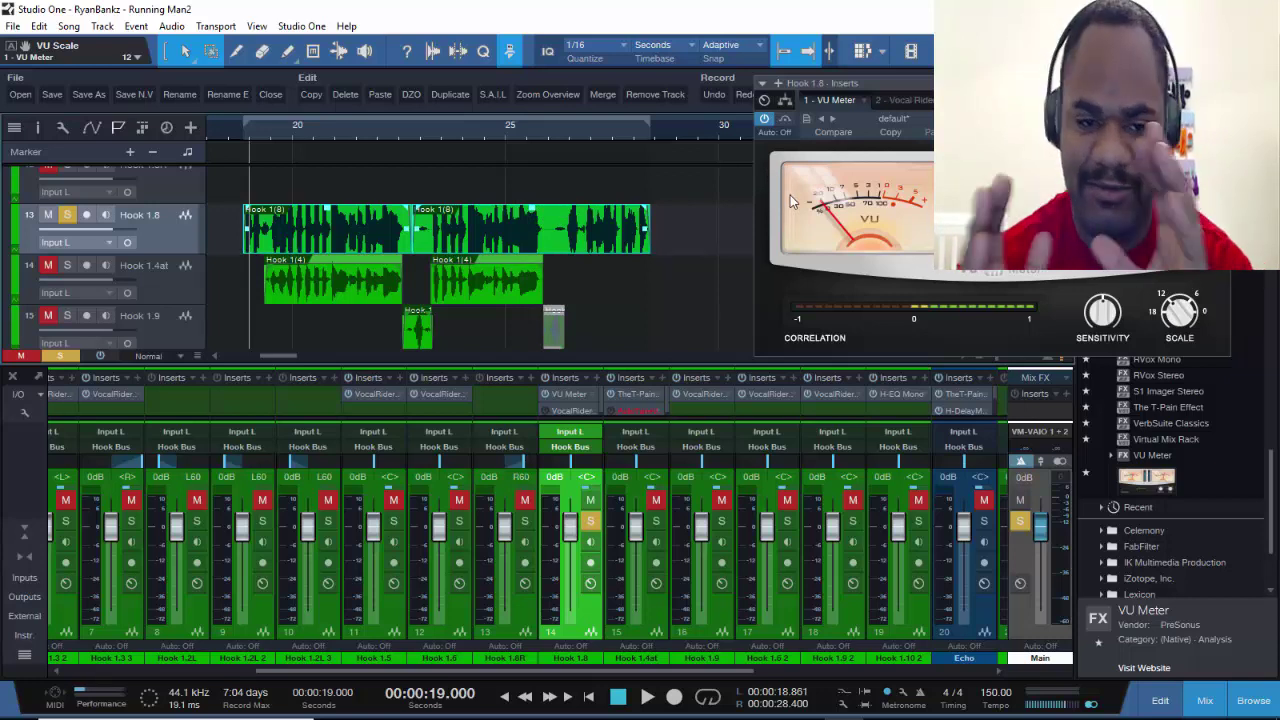
# Preview the hook range briefly and turn on looping
pyautogui.press('space')
pyautogui.press('space')
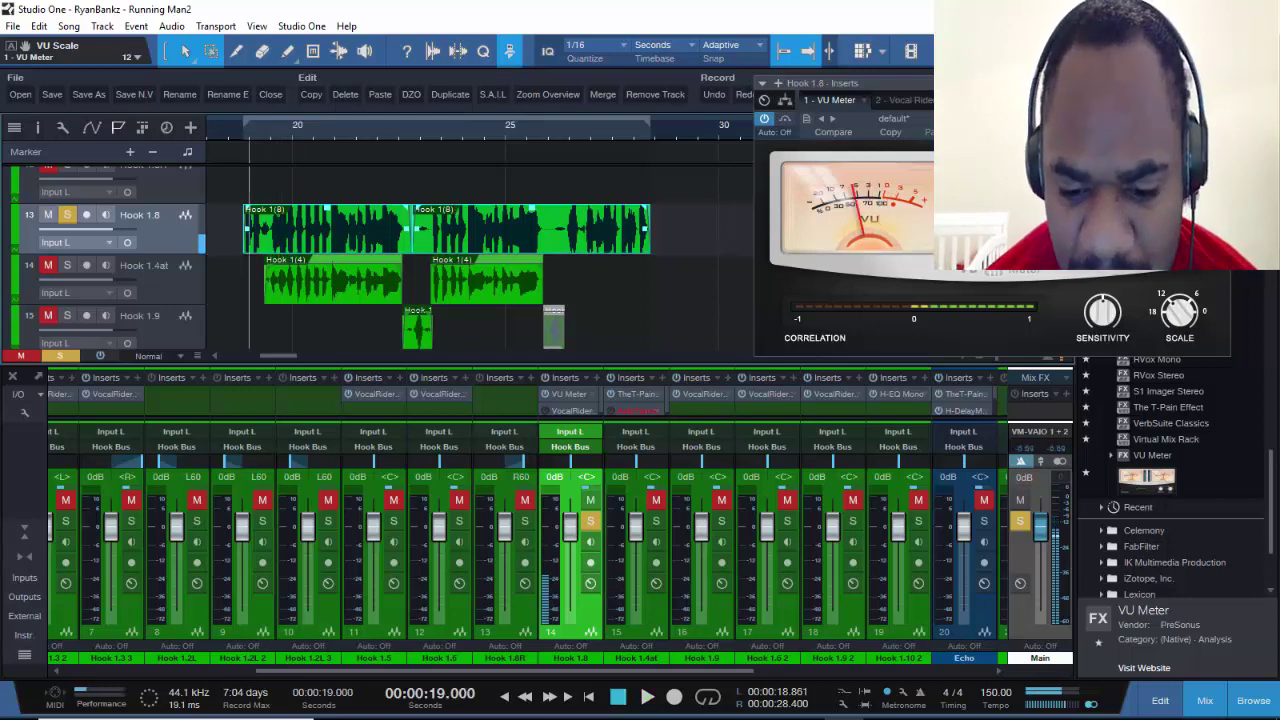
pyautogui.click(707, 699)
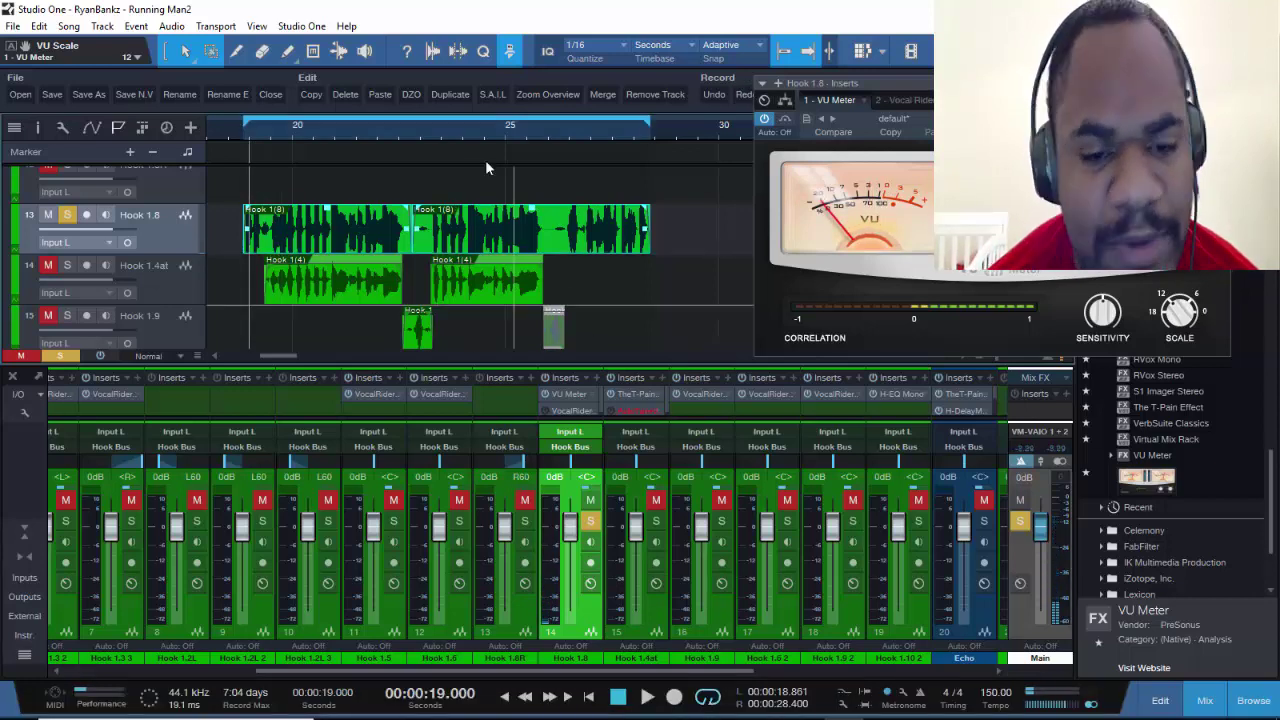
# Lower the clip gain of both Hook 1(8) clips to about -6.5 dB while watching the VU Meter during playback
pyautogui.press('space')
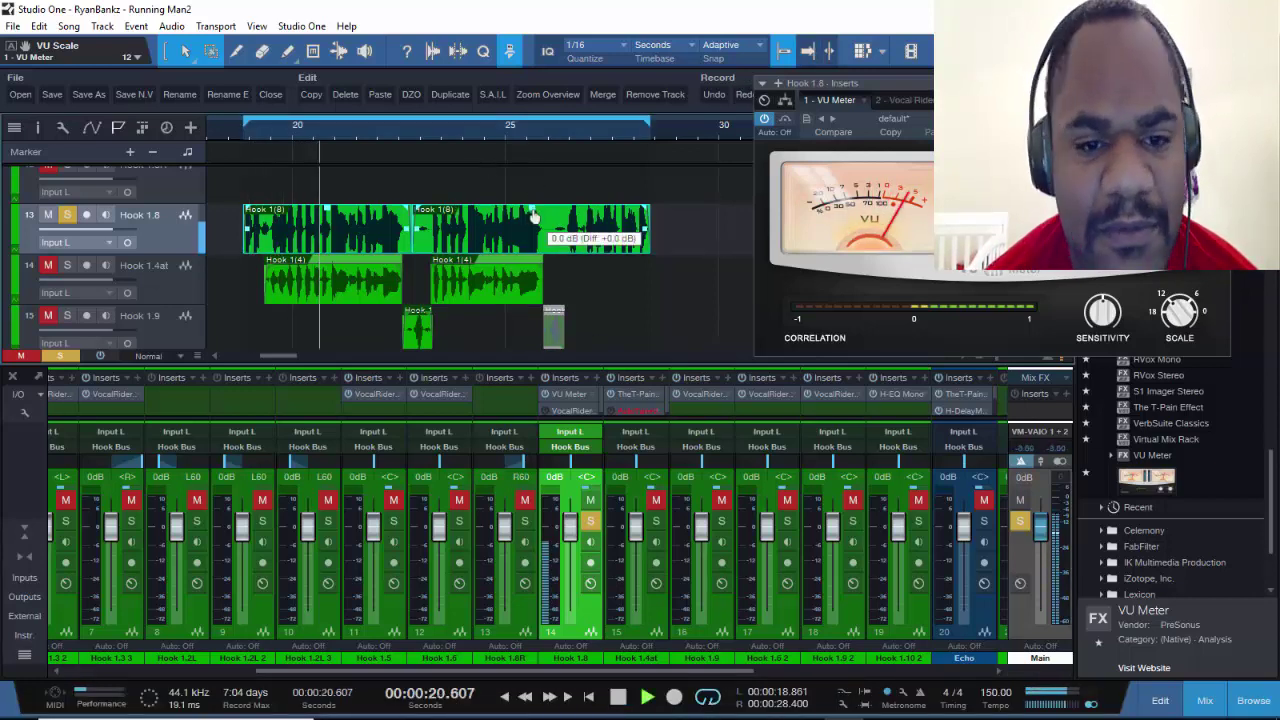
pyautogui.moveTo(533, 215); pyautogui.dragTo(533, 221)
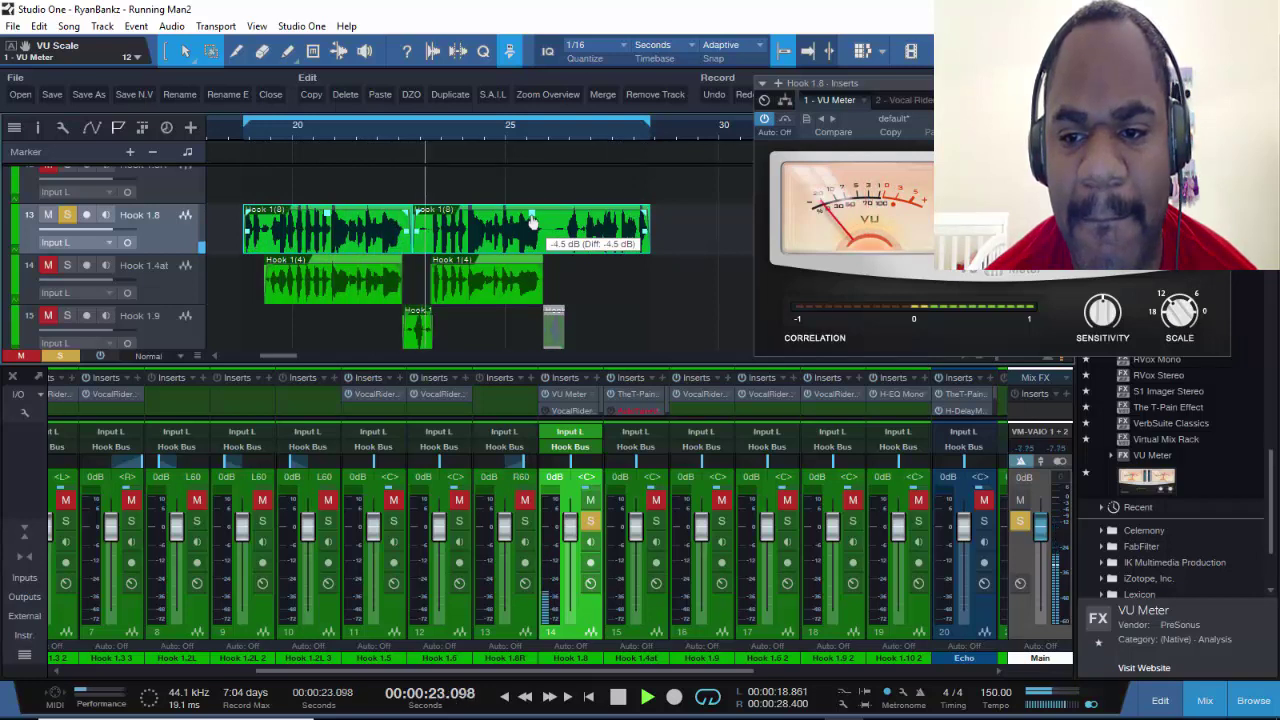
pyautogui.moveTo(531, 221); pyautogui.dragTo(532, 225)
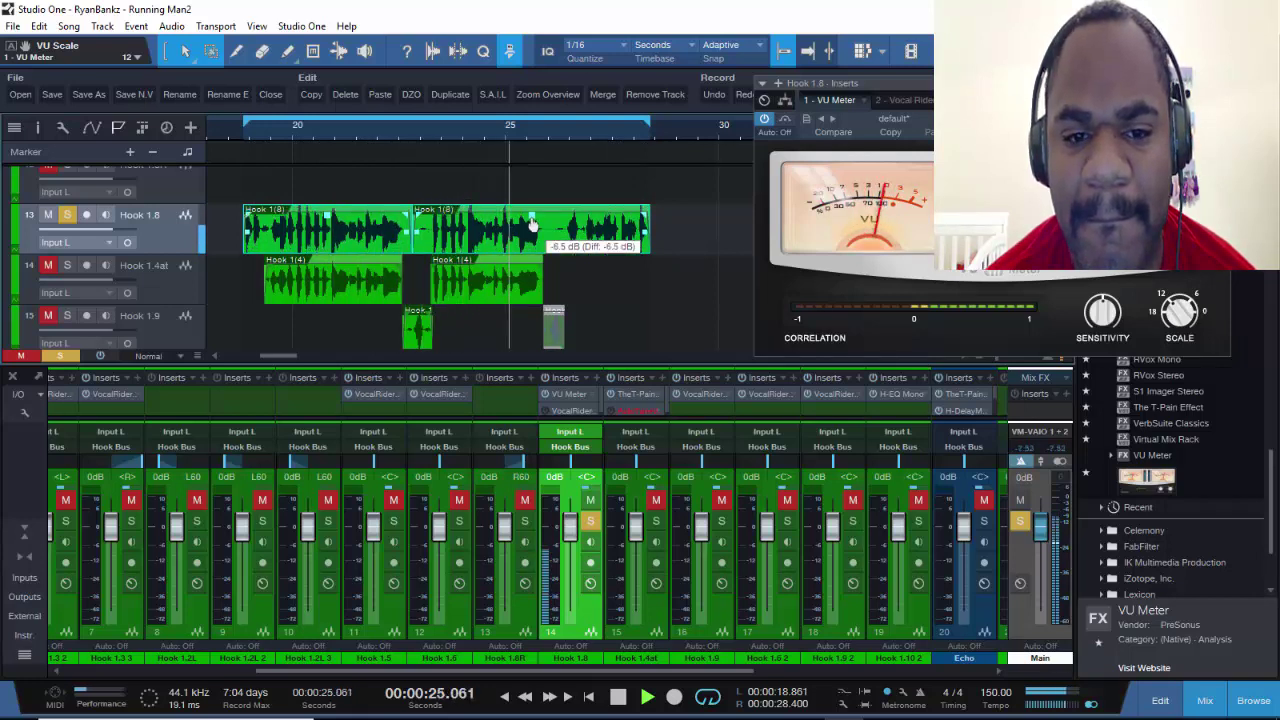
pyautogui.press('space')
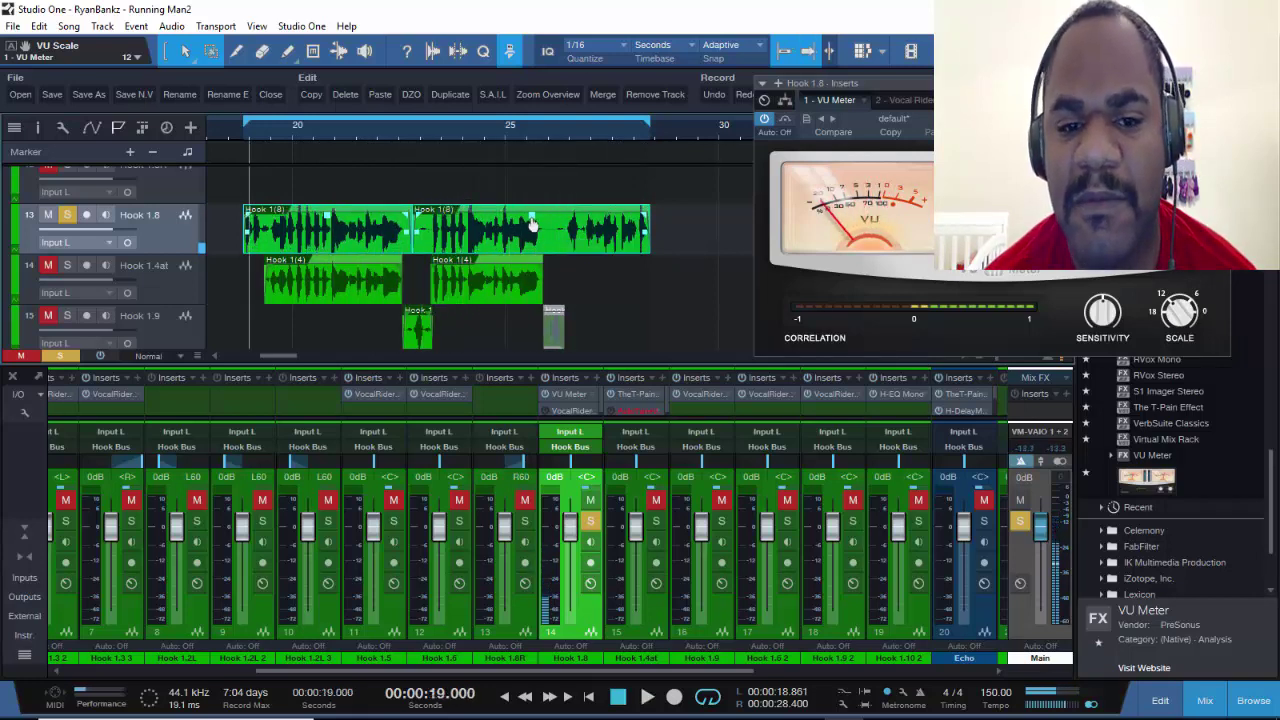
# Play the Hook 1(8) clips several times to check their adjusted level on the VU Meter
pyautogui.press('space')
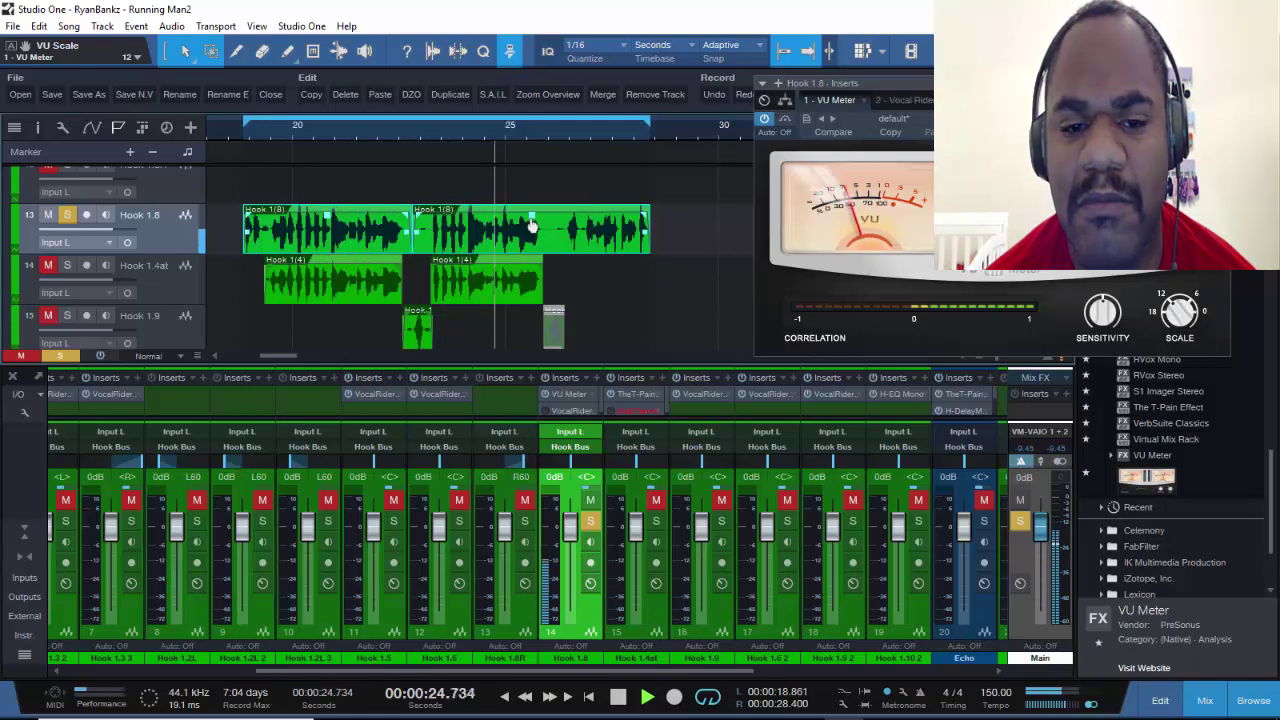
pyautogui.press('space')
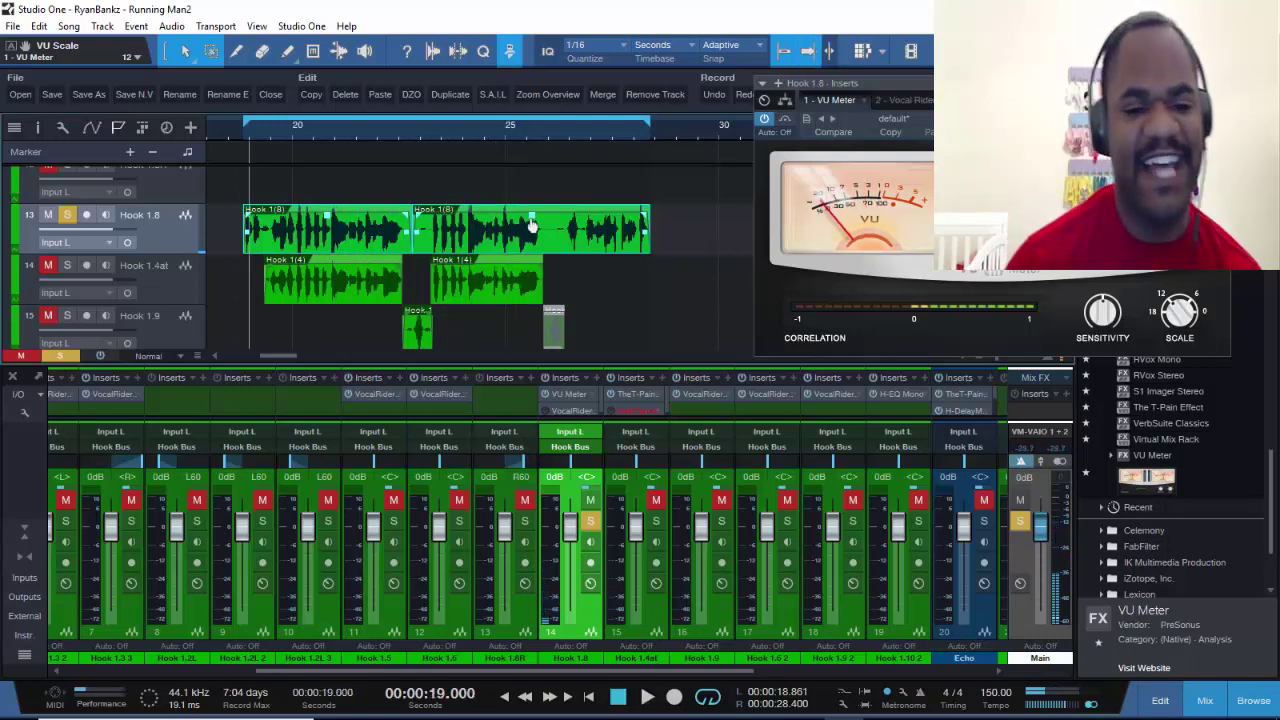
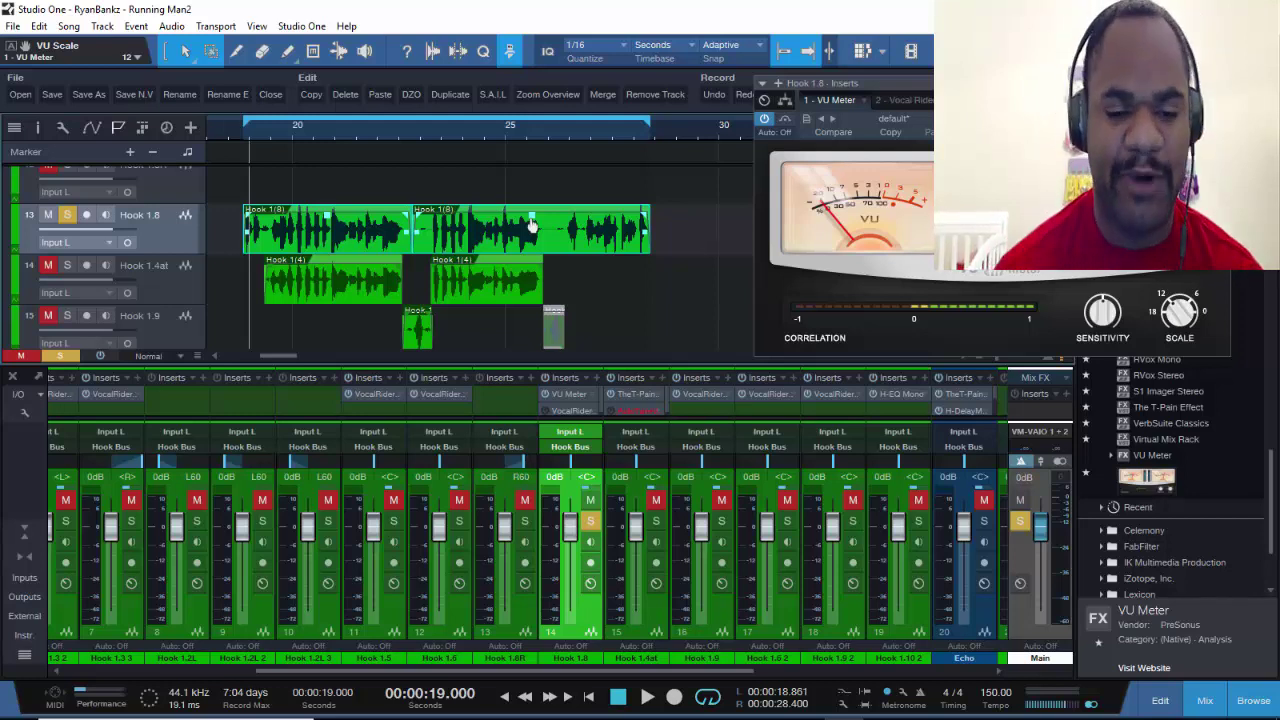
pyautogui.press('space')
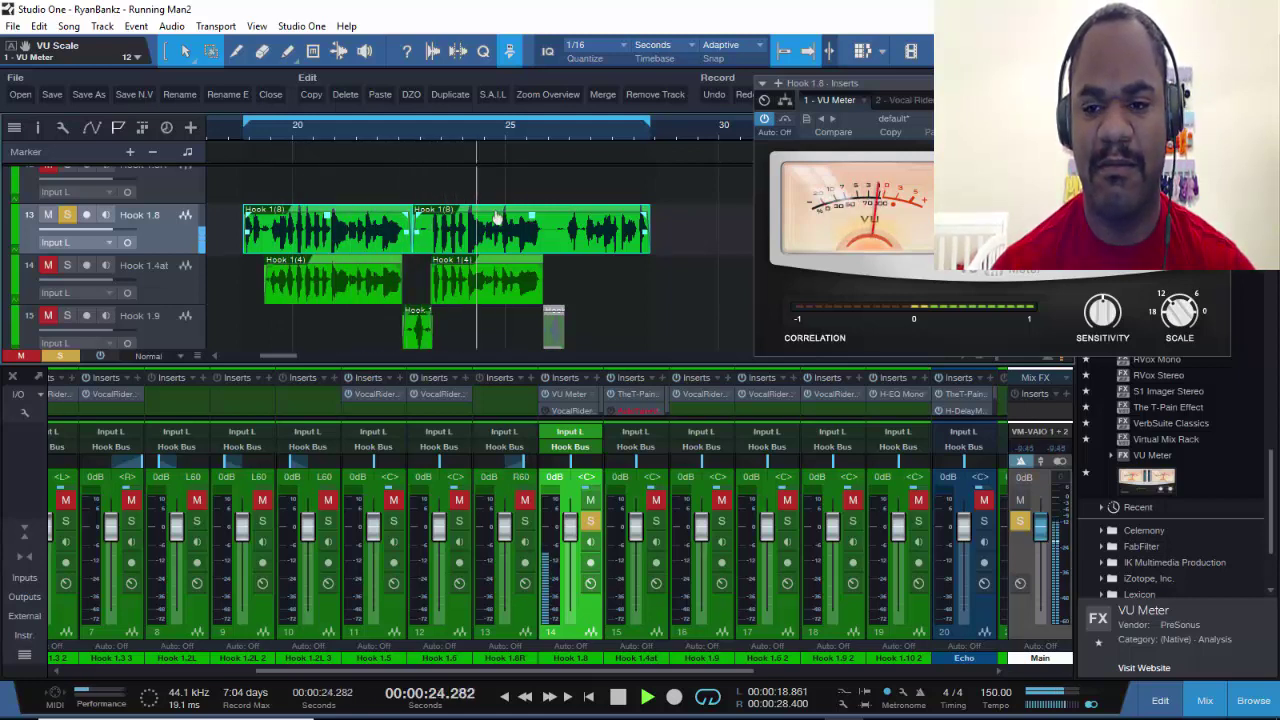
pyautogui.press('space')
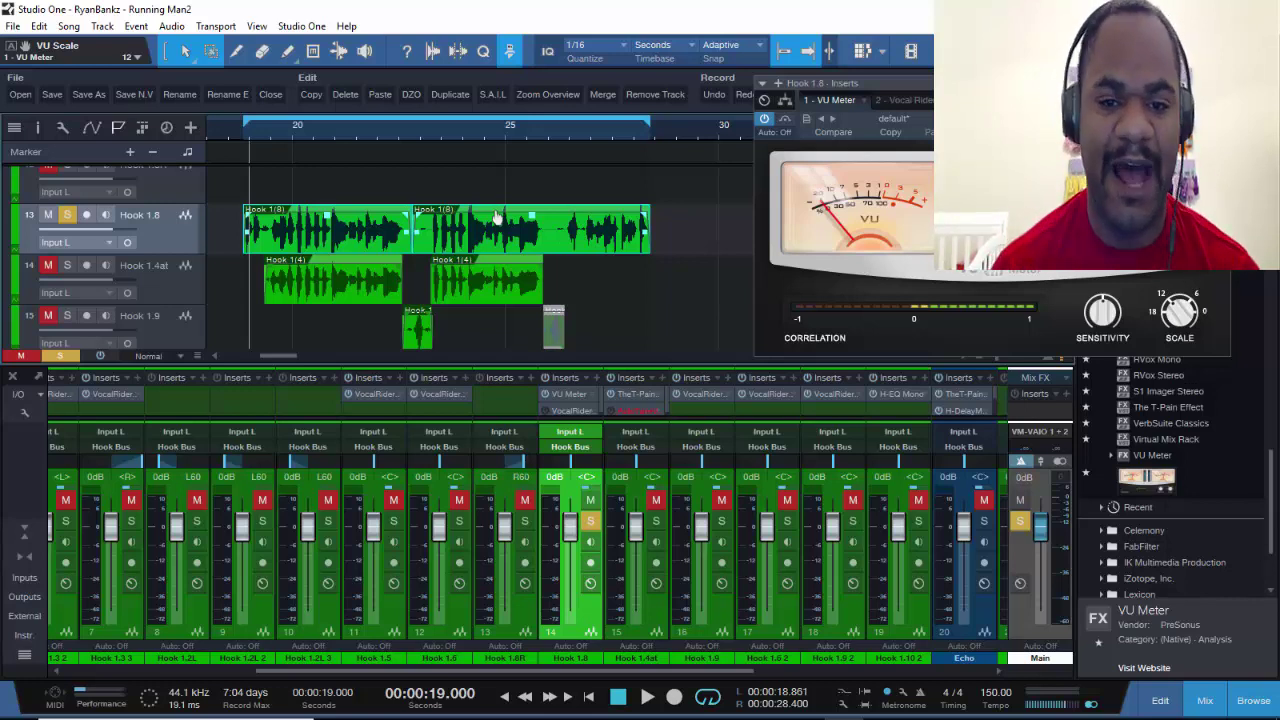
pyautogui.press('space')
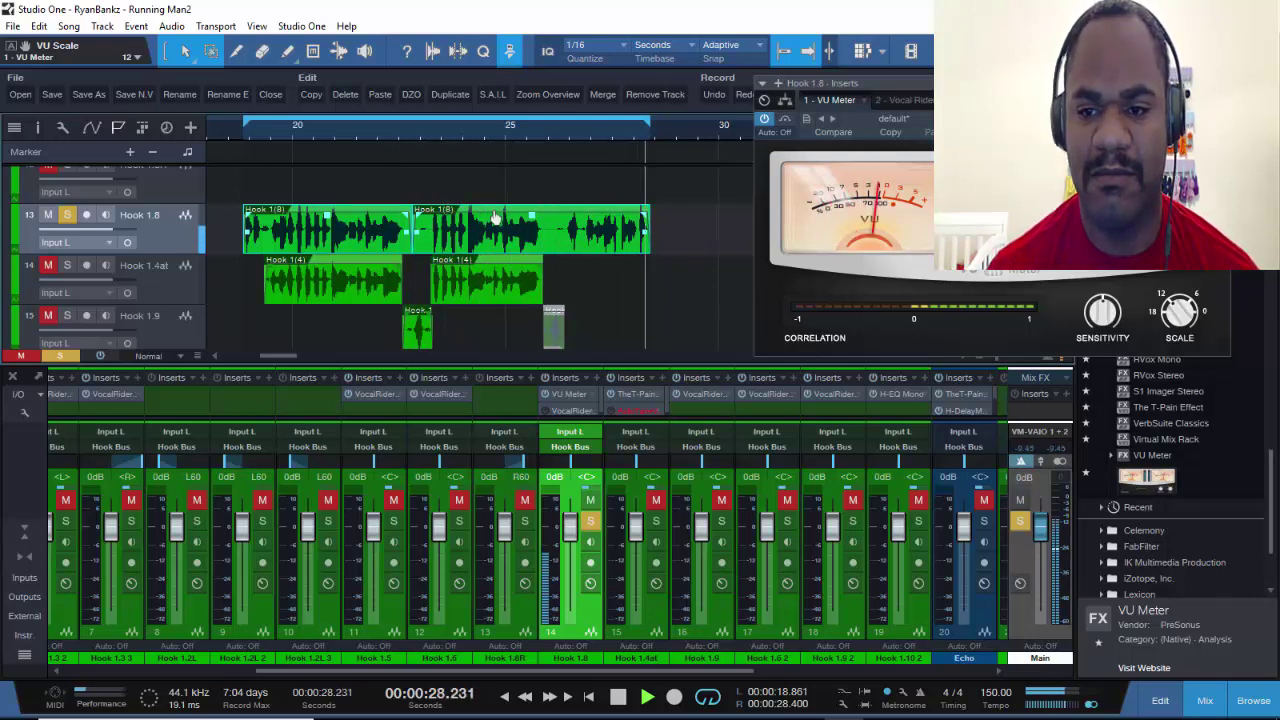
pyautogui.press('space')
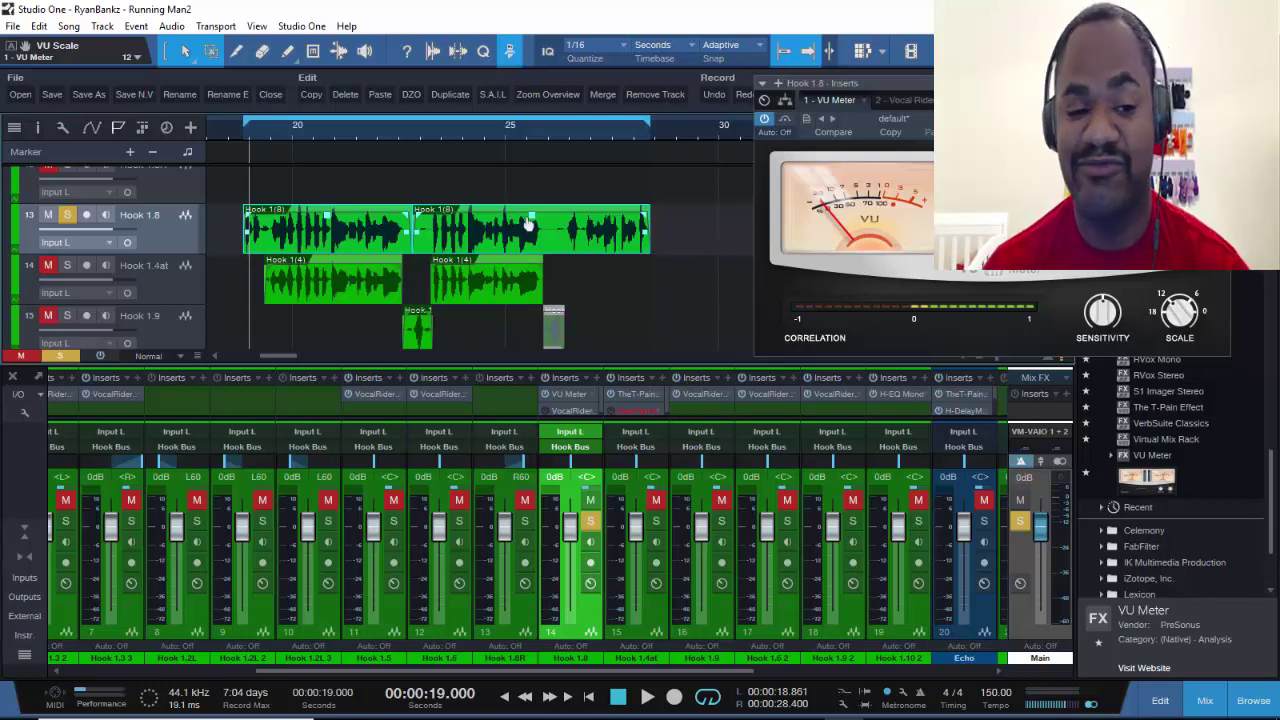
# Close the VU Meter window and remove the VU Meter from the Hook 1.8 channel
pyautogui.click(1222, 83)
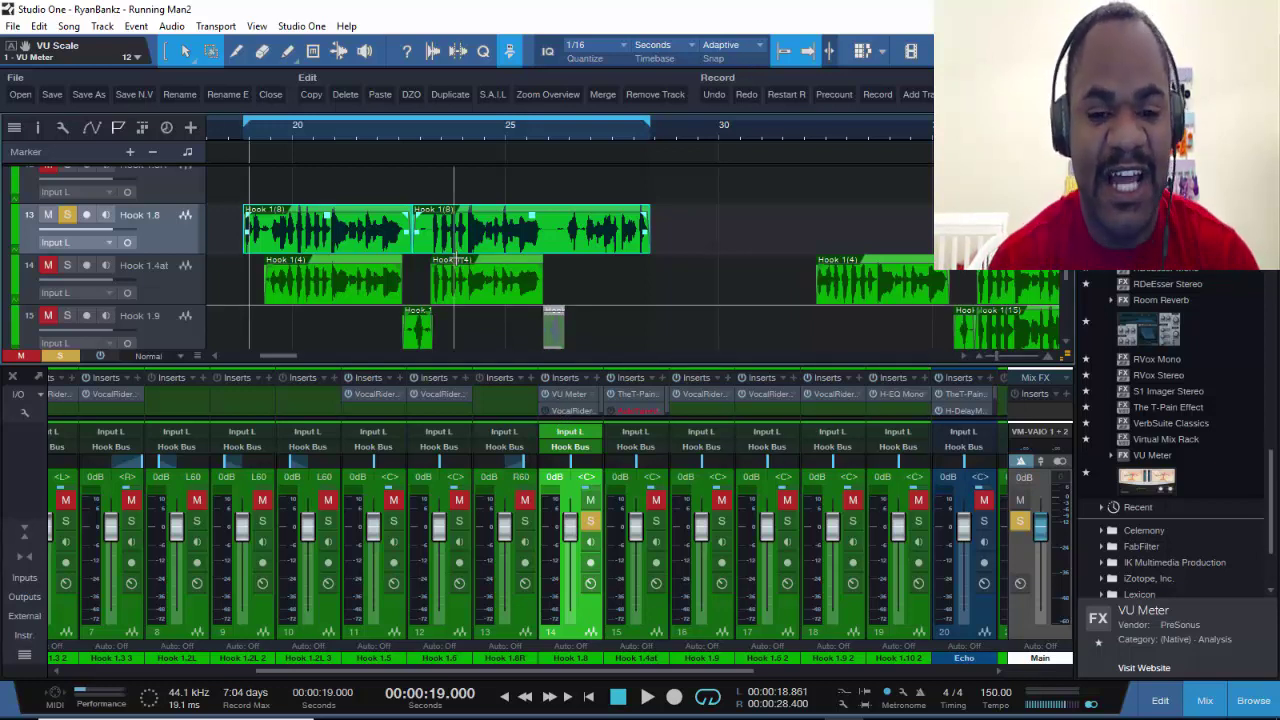
pyautogui.rightClick(554, 402)
pyautogui.click(588, 545)
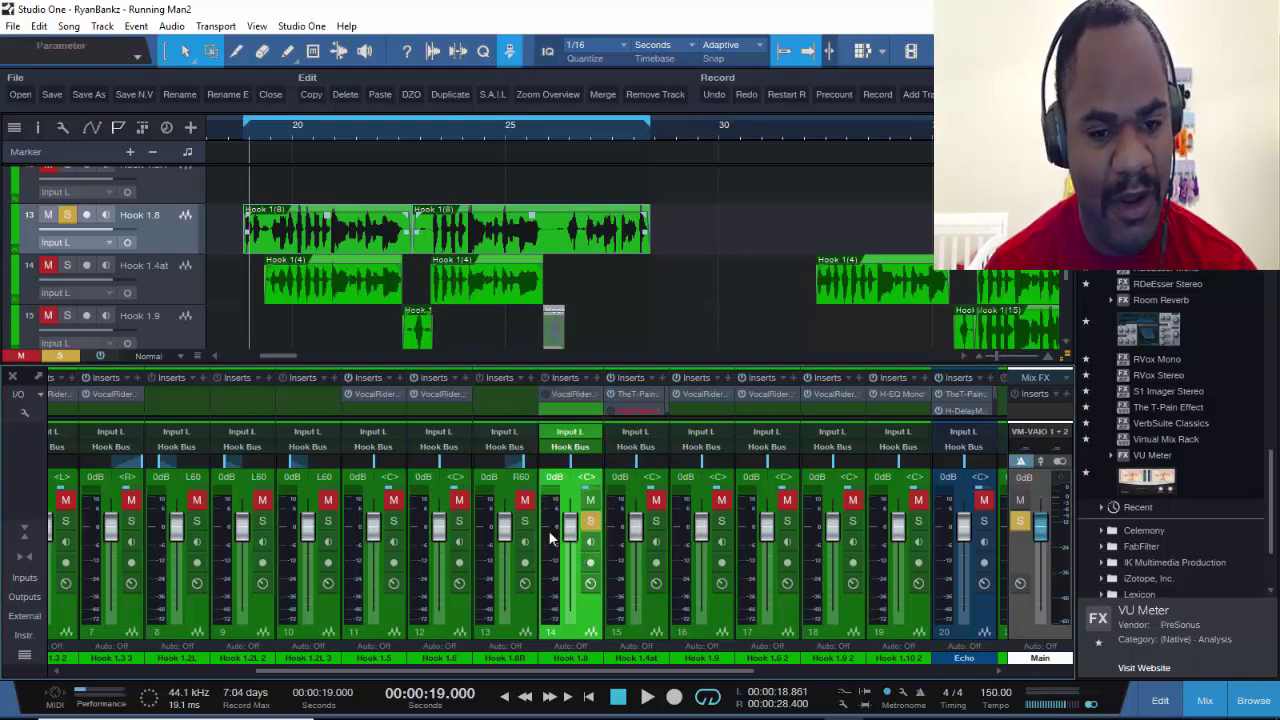
# Bring the Instr. and Hook Bus channels into view and enlarge the mixer to show their inserts and sends
pyautogui.scroll(-4, 440, 140)
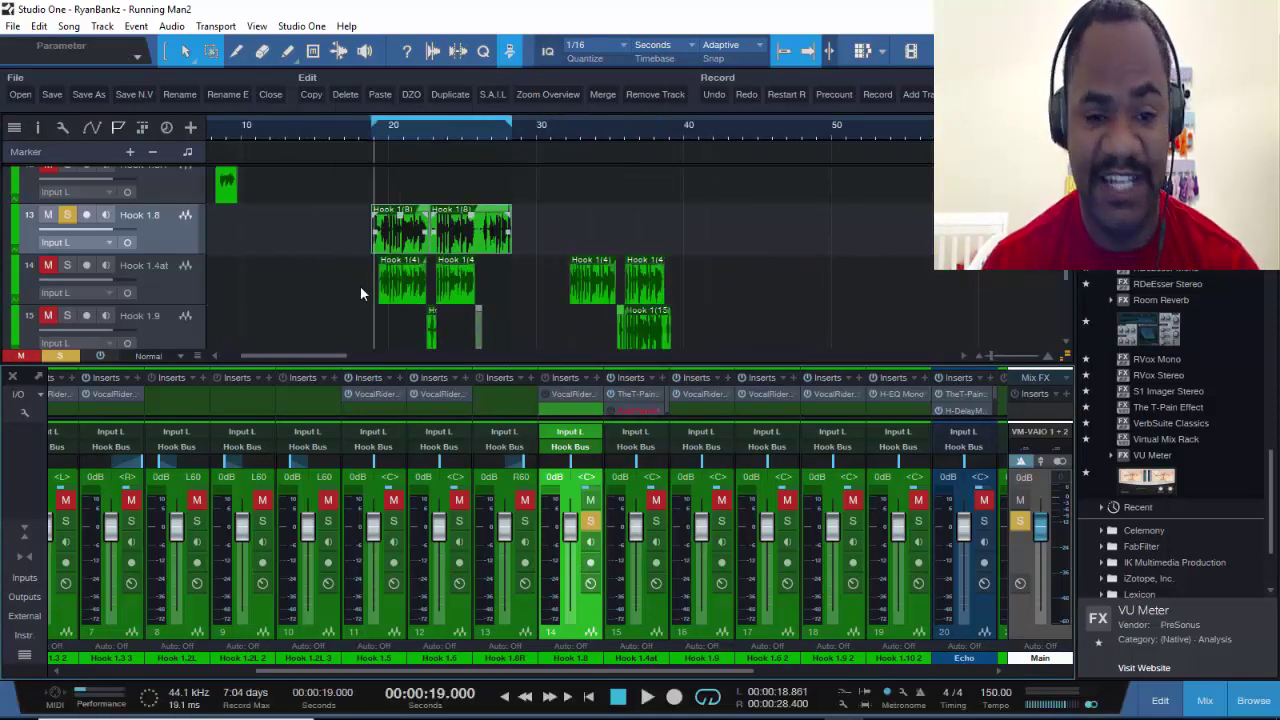
pyautogui.scroll(6, 350, 277)
pyautogui.scroll(5, 350, 277)
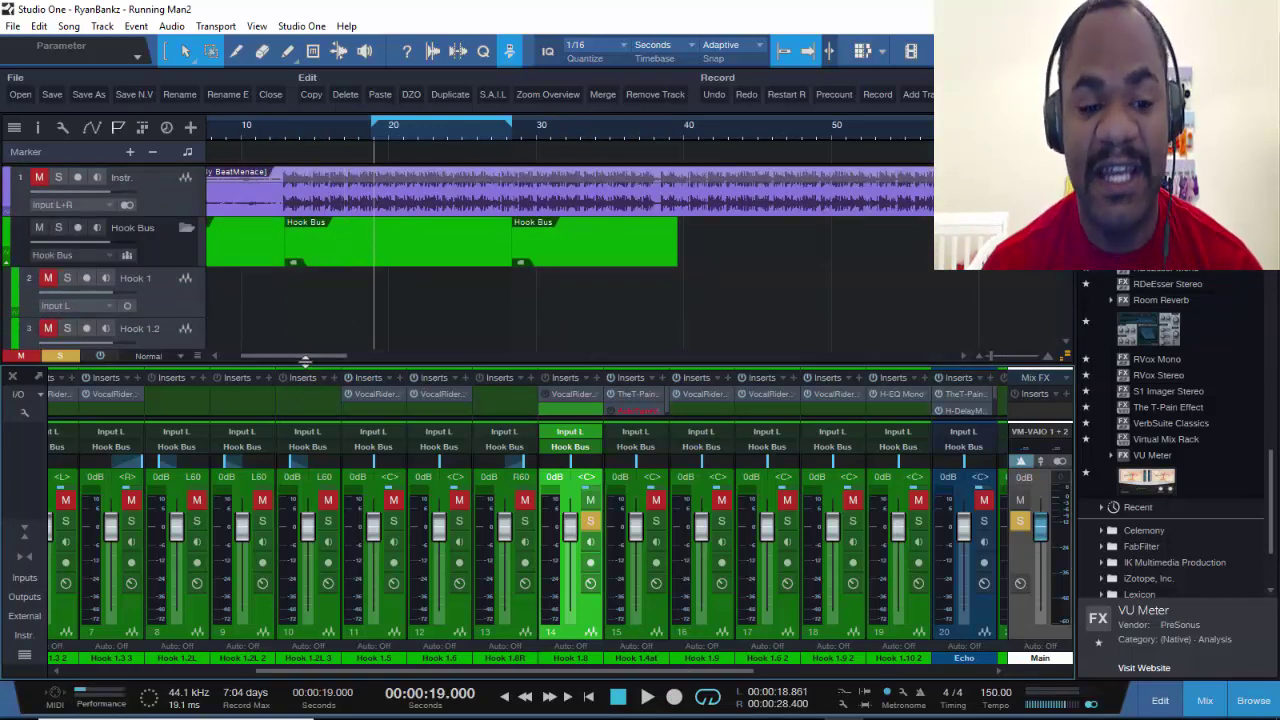
pyautogui.hscroll(-3, 306, 362)
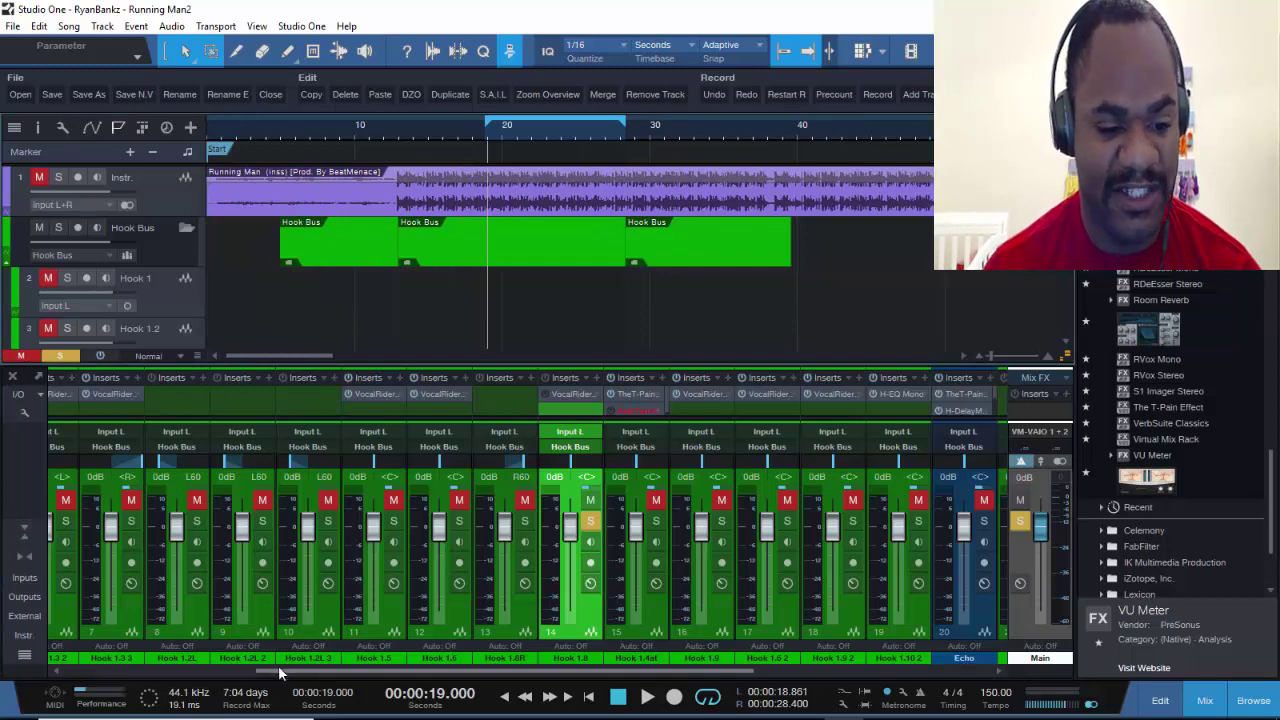
pyautogui.hscroll(-5, 129, 665)
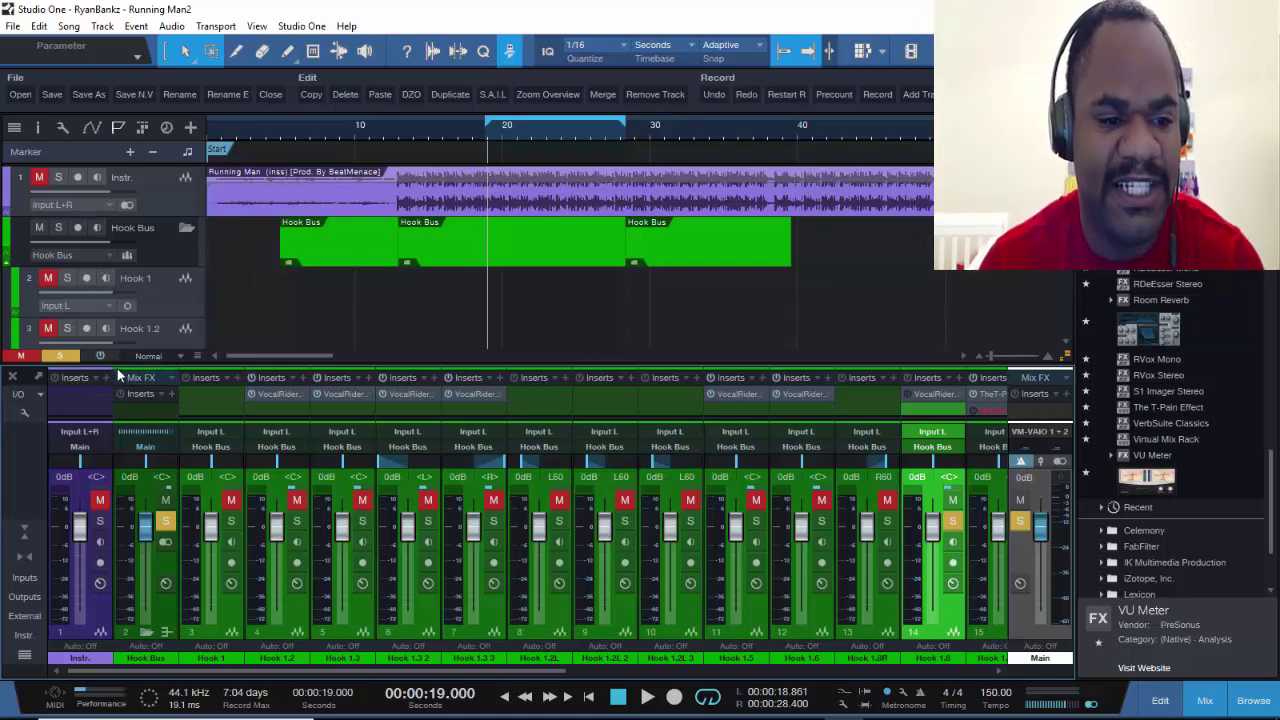
pyautogui.moveTo(118, 366); pyautogui.dragTo(126, 248)
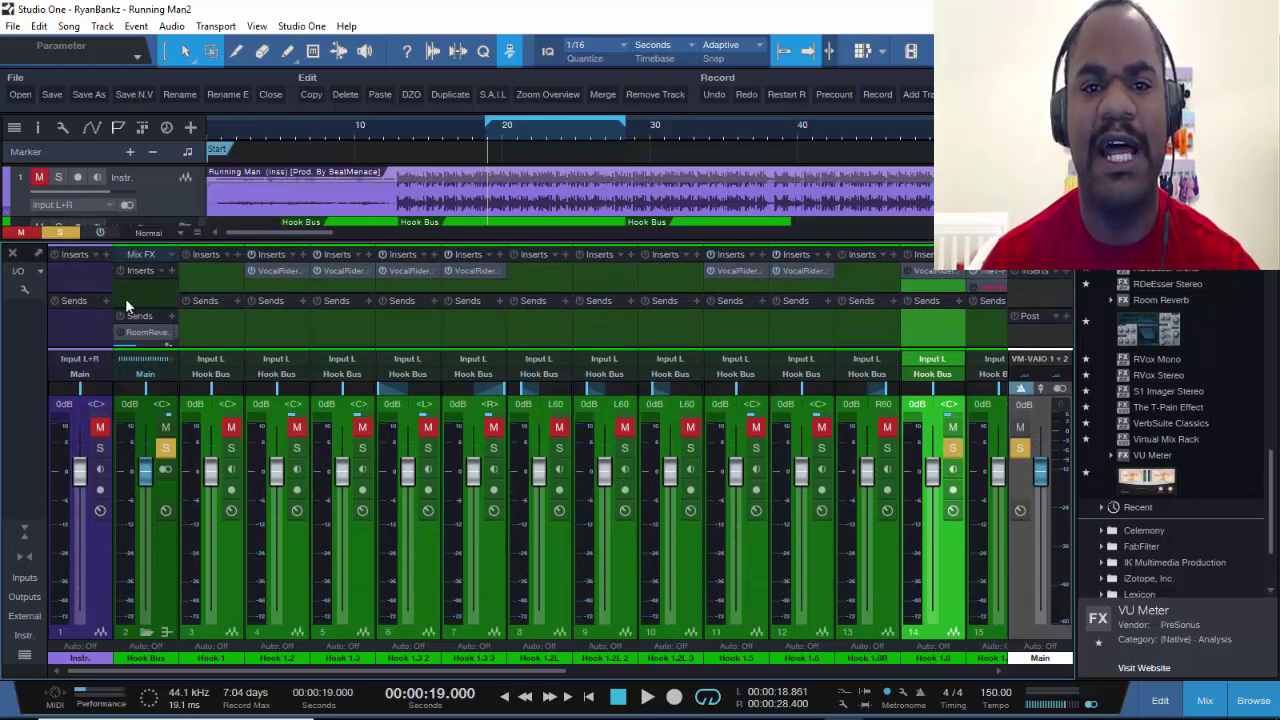
pyautogui.moveTo(136, 245); pyautogui.dragTo(134, 187)
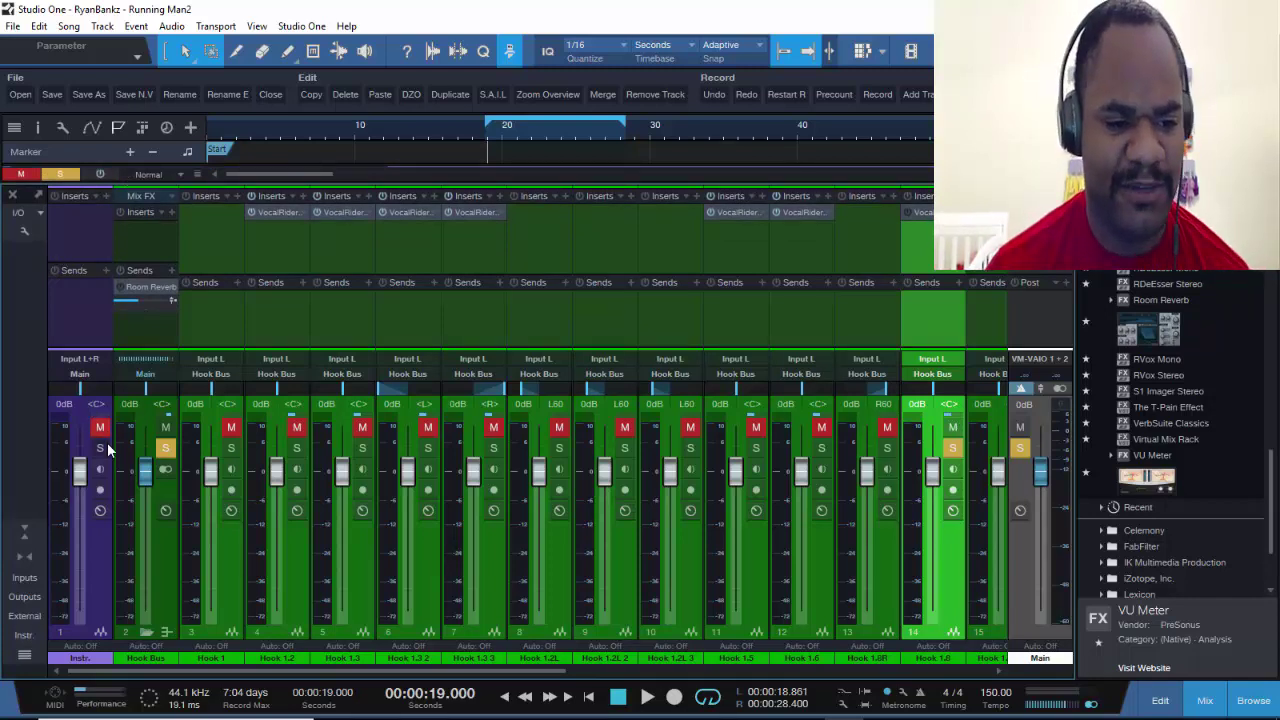
# Clear all solos and mutes and play back the full mix over the hook range
pyautogui.click(59, 174)
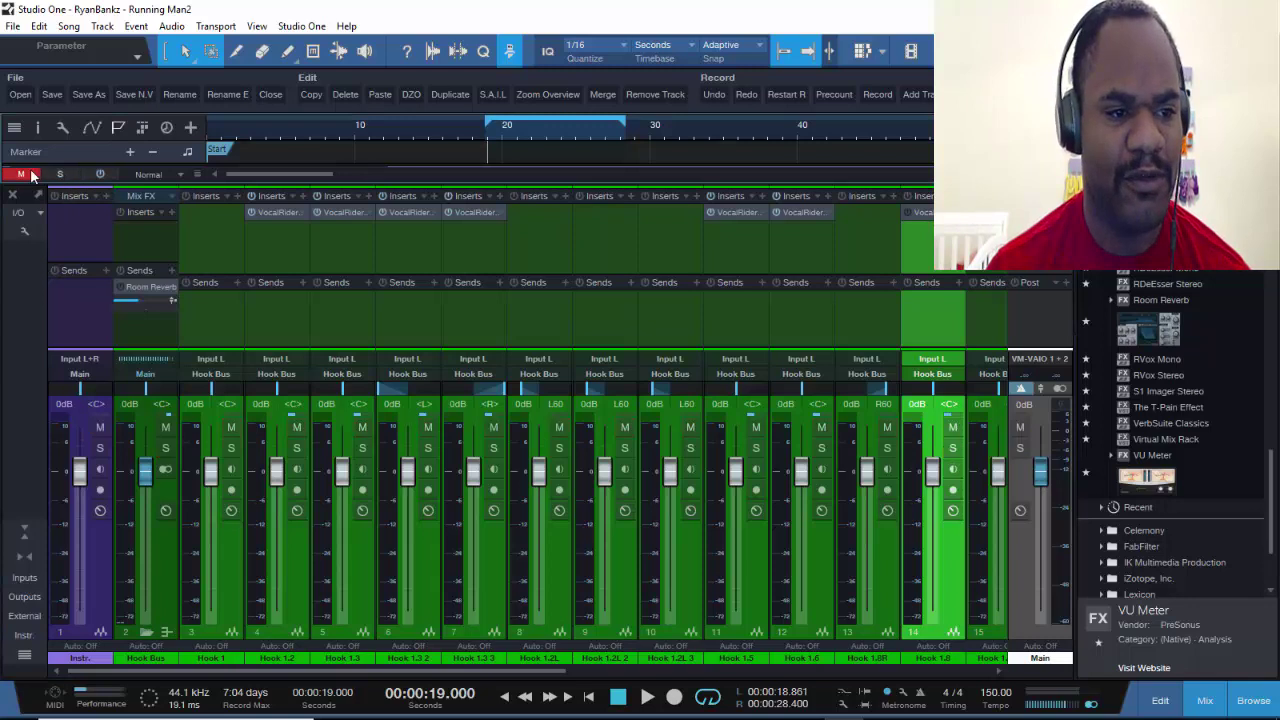
pyautogui.click(20, 174)
pyautogui.press('space')
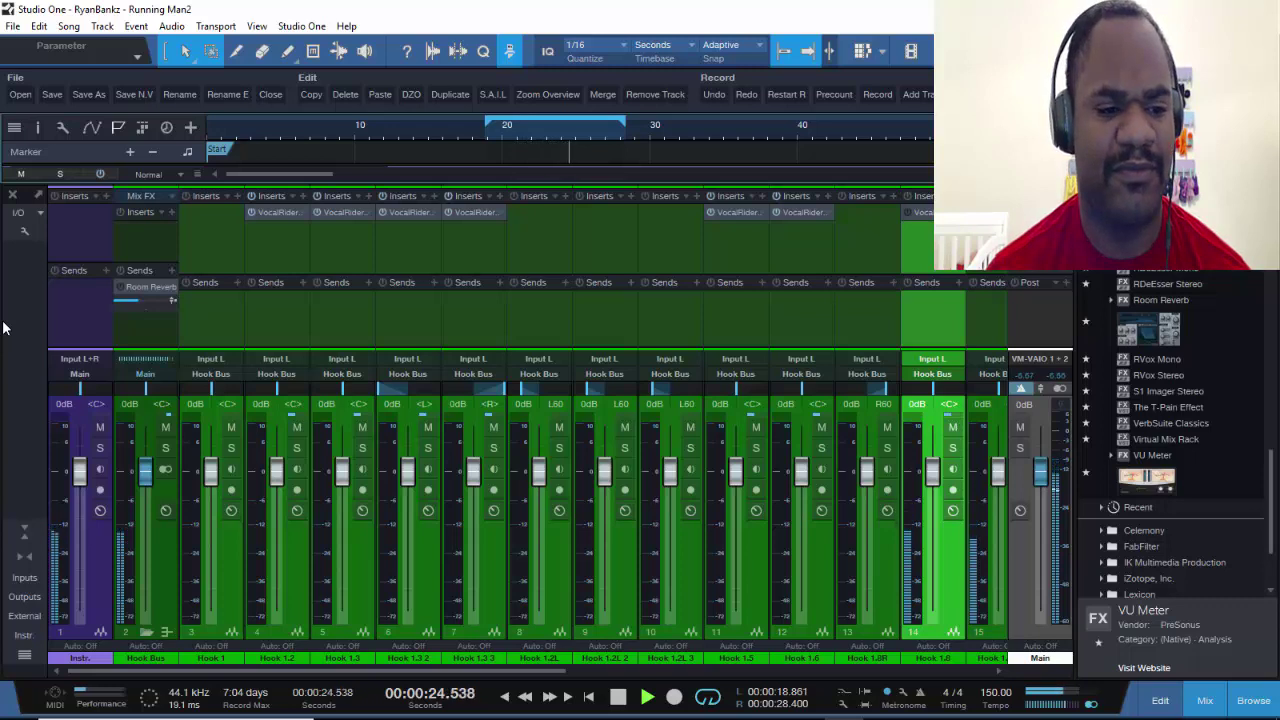
pyautogui.press('space')
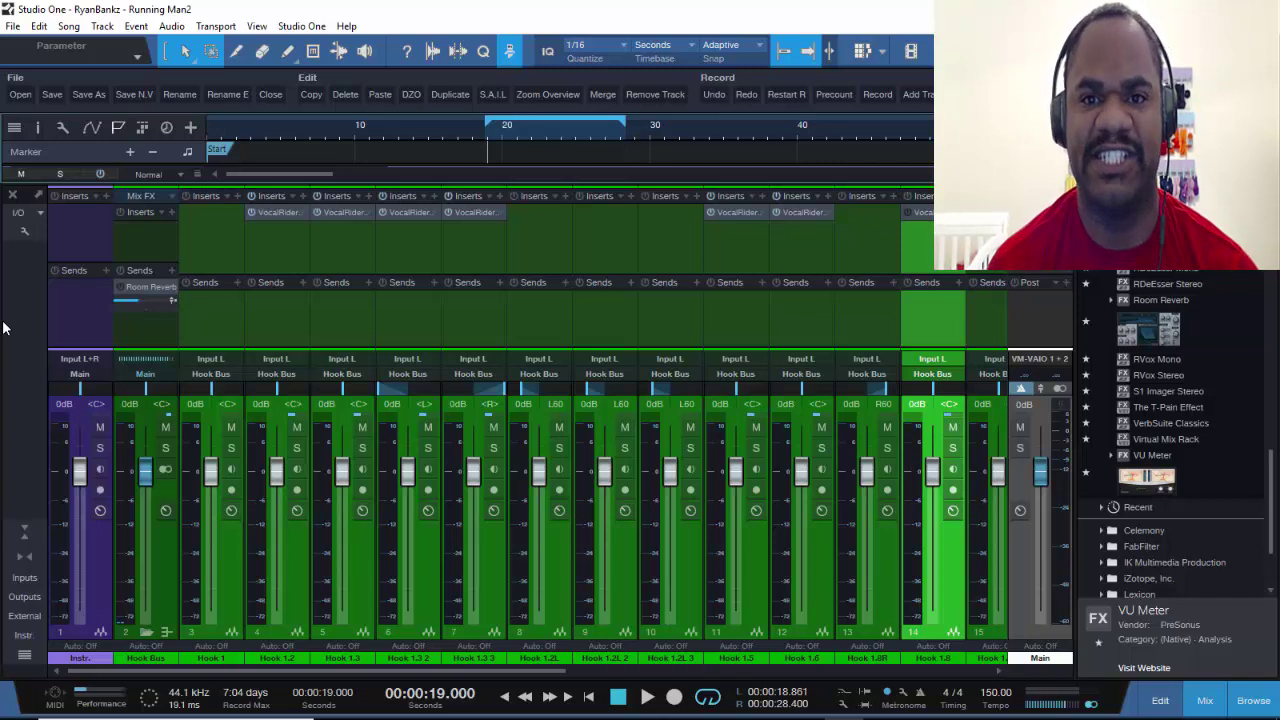
pyautogui.press('space')
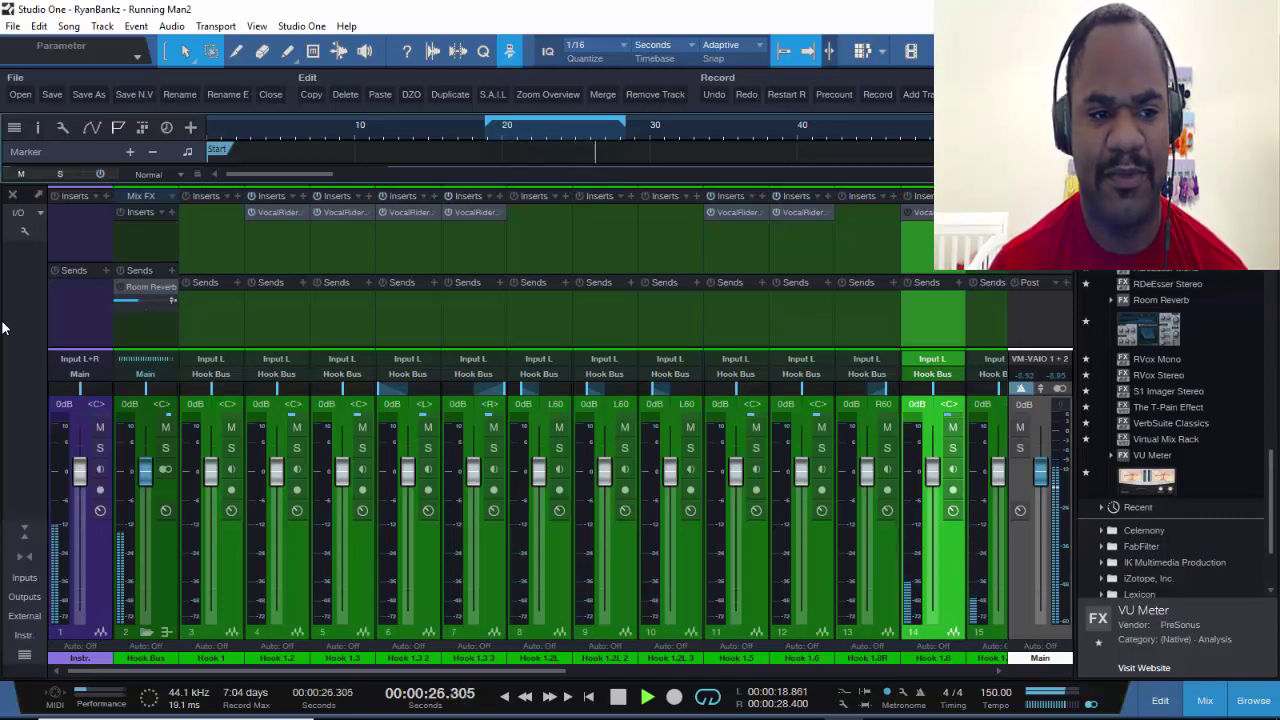
pyautogui.press('space')
# Shrink the mixer again and set the loop range to the whole Running Man instrumental clip
pyautogui.moveTo(450, 186); pyautogui.dragTo(450, 366)
pyautogui.click(552, 196)
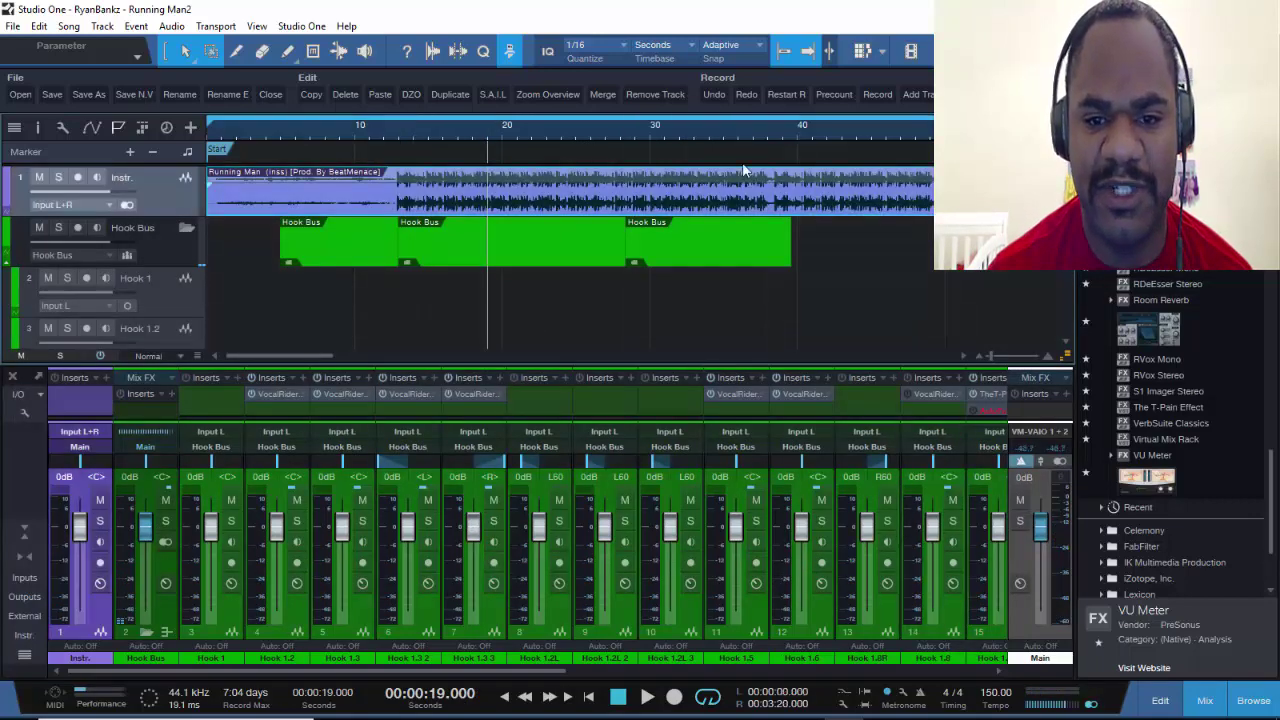
pyautogui.scroll(-3, 747, 129)
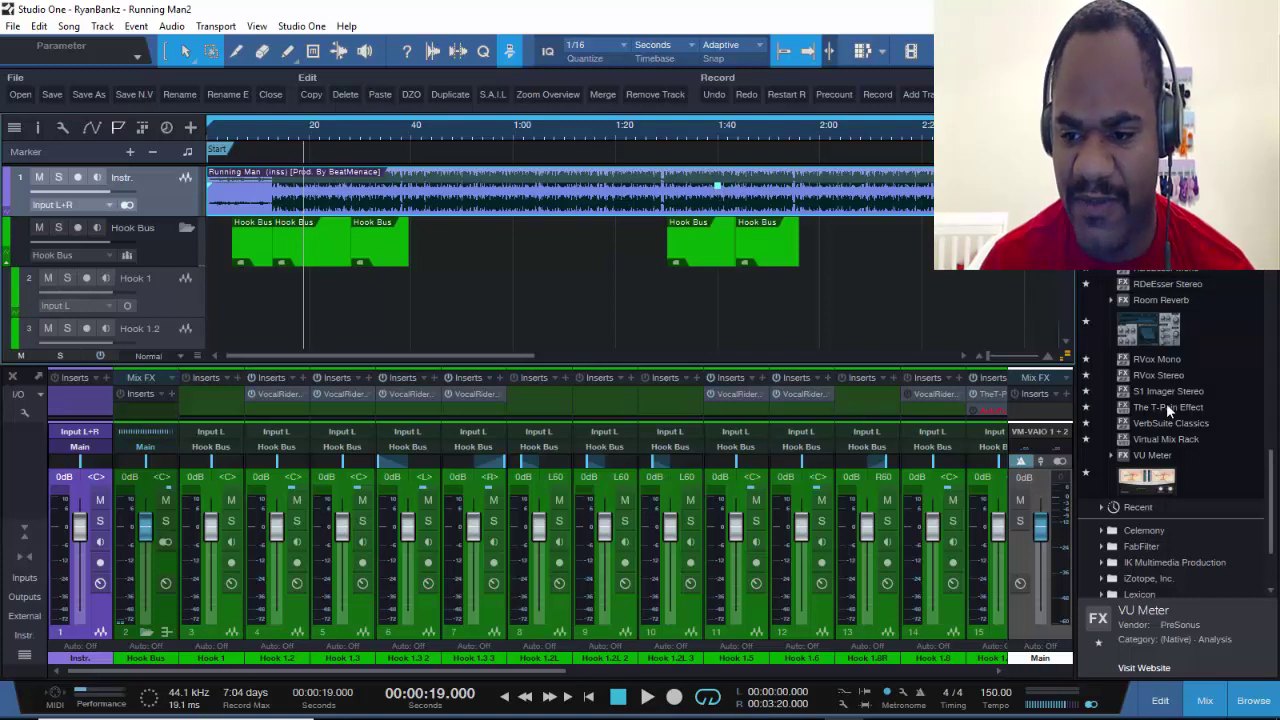
# Insert the VU Meter effect on the Instr. channel, then solo the channel and play it back
pyautogui.click(1140, 482)
pyautogui.moveTo(3, 413); pyautogui.dragTo(80, 398)
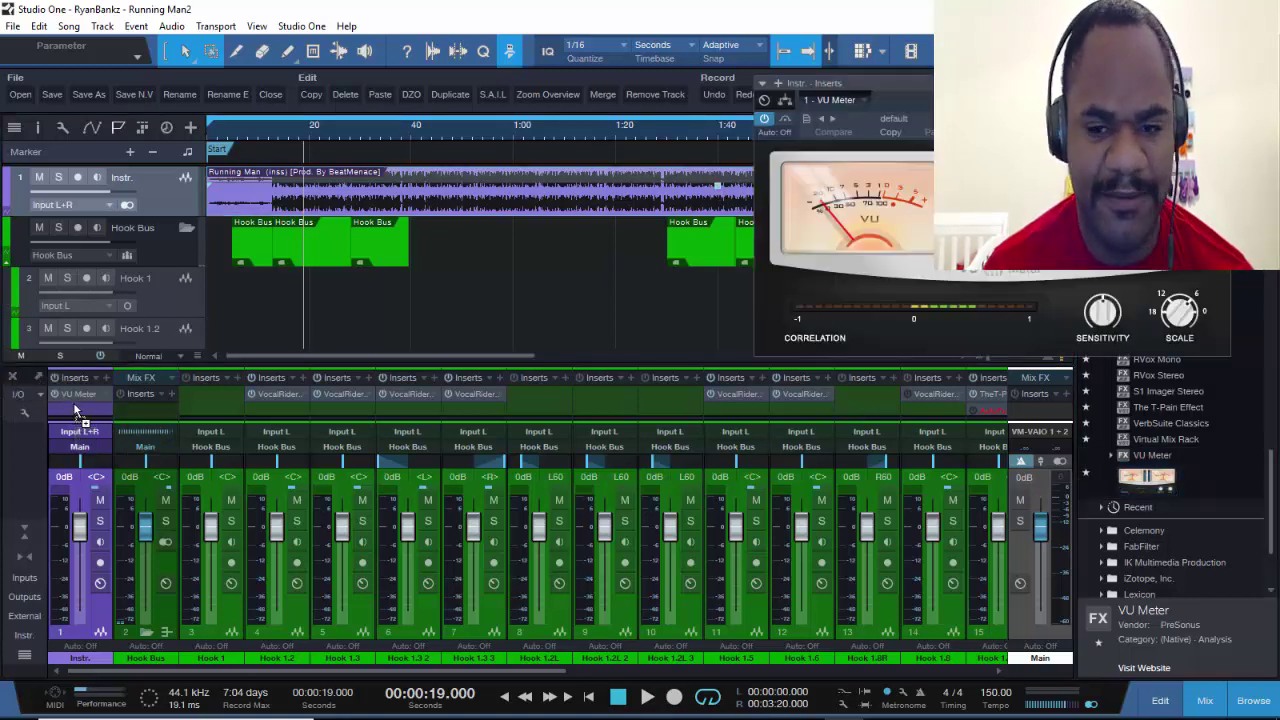
pyautogui.click(101, 521)
pyautogui.press('space')
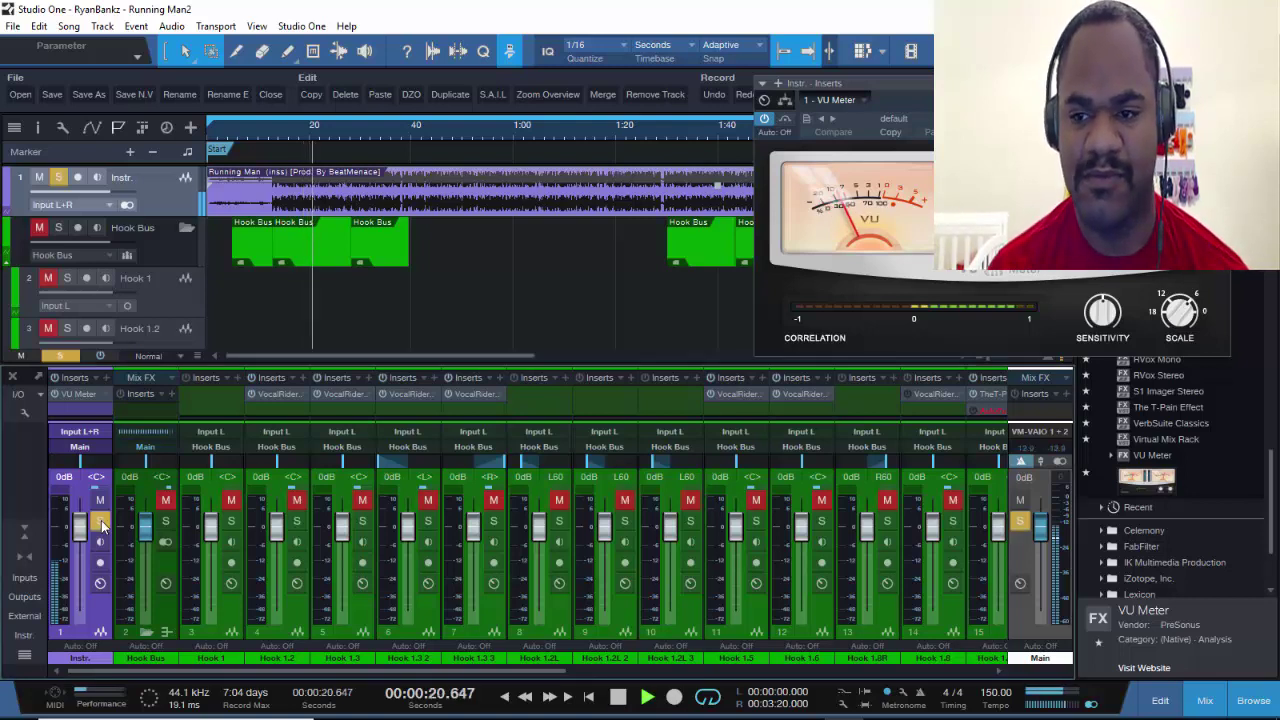
pyautogui.press('space')
# Set the Instr. VU Meter's scale to 12, check the instrumental's level during playback and close the meter window
pyautogui.click(1183, 316)
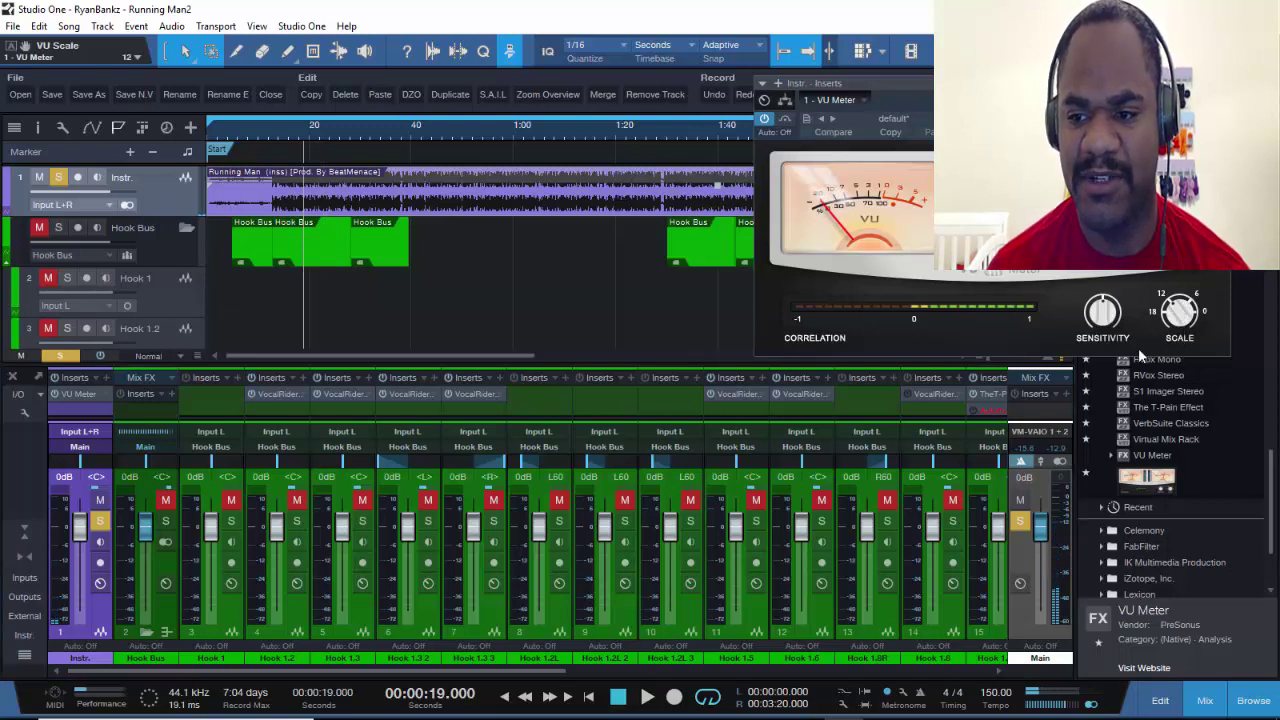
pyautogui.press('space')
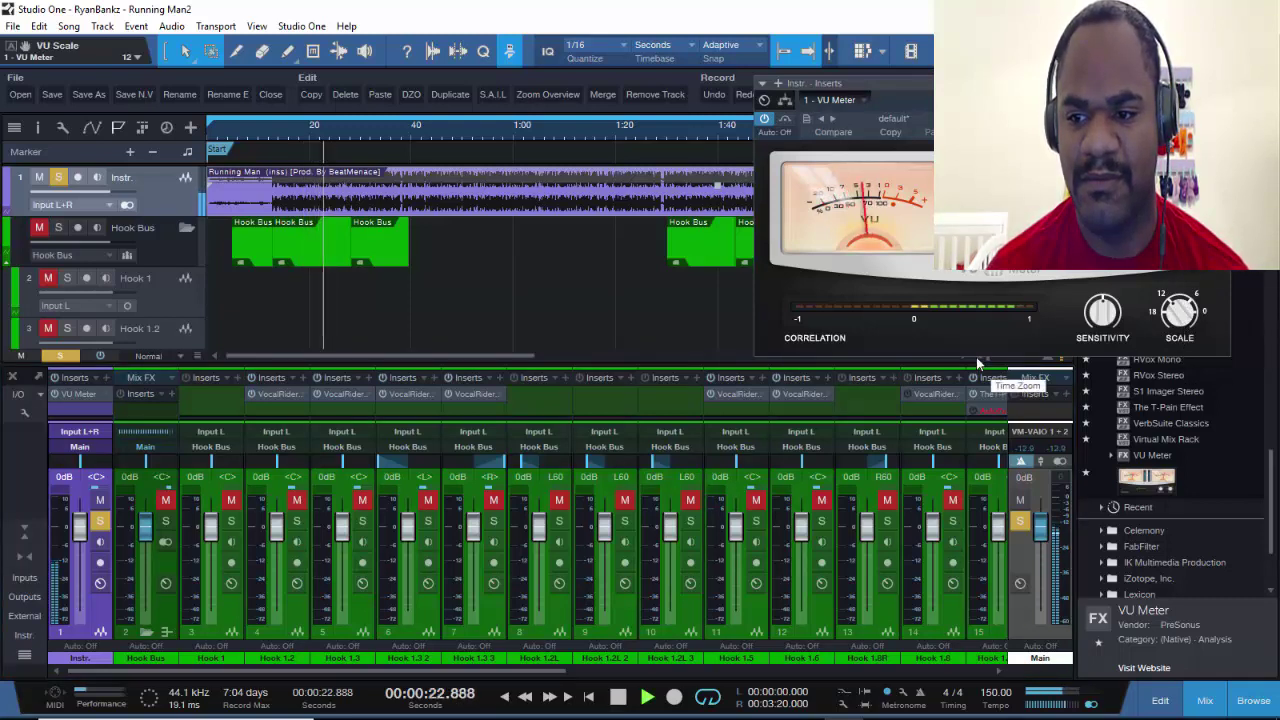
pyautogui.press('space')
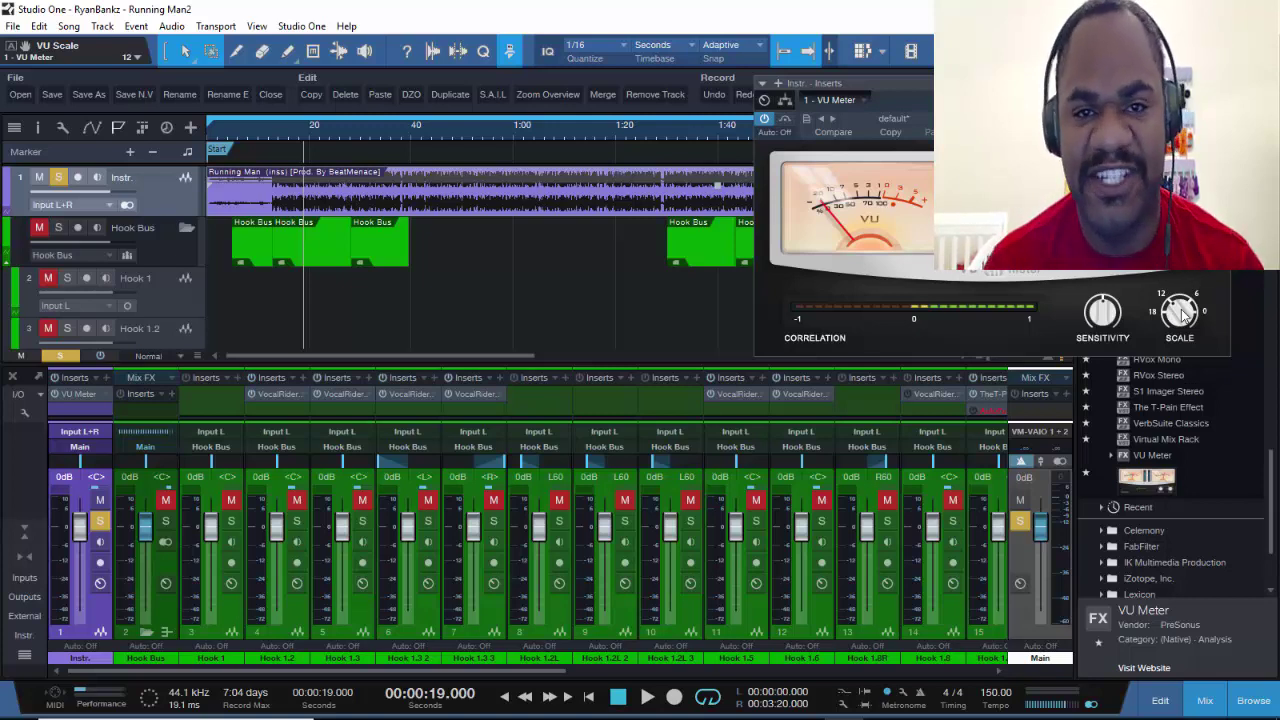
pyautogui.press('space')
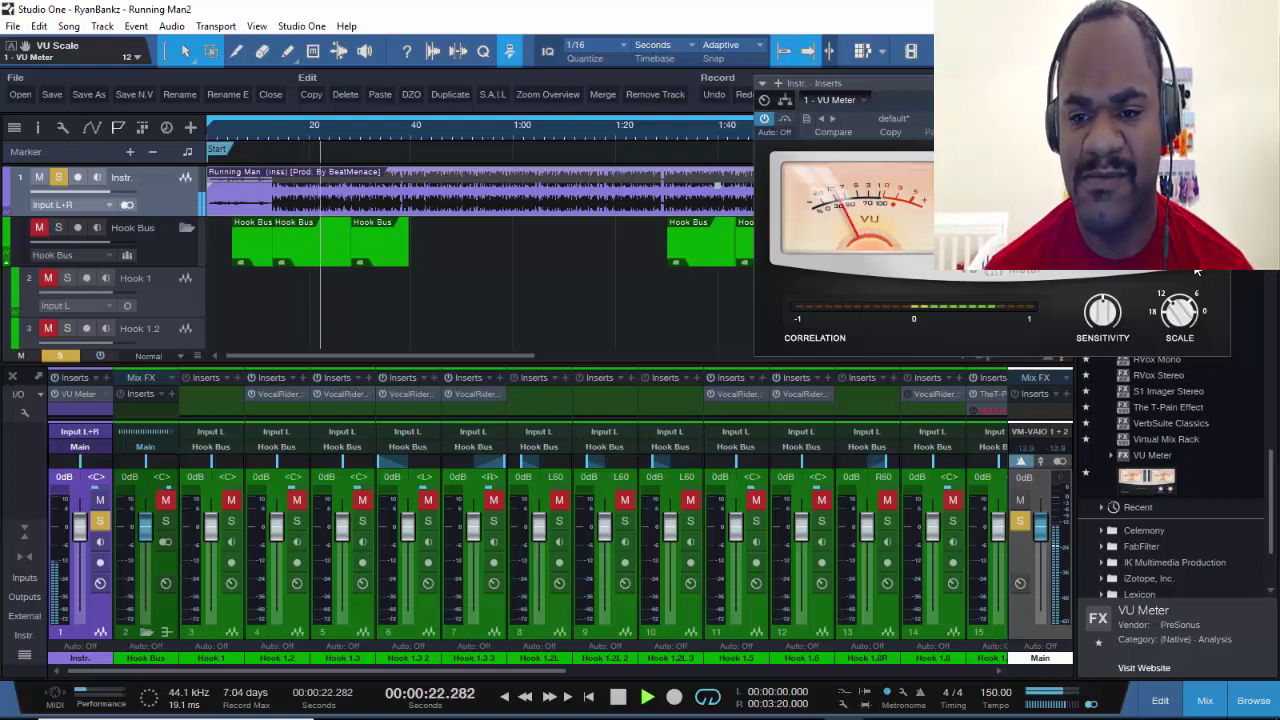
pyautogui.press('space')
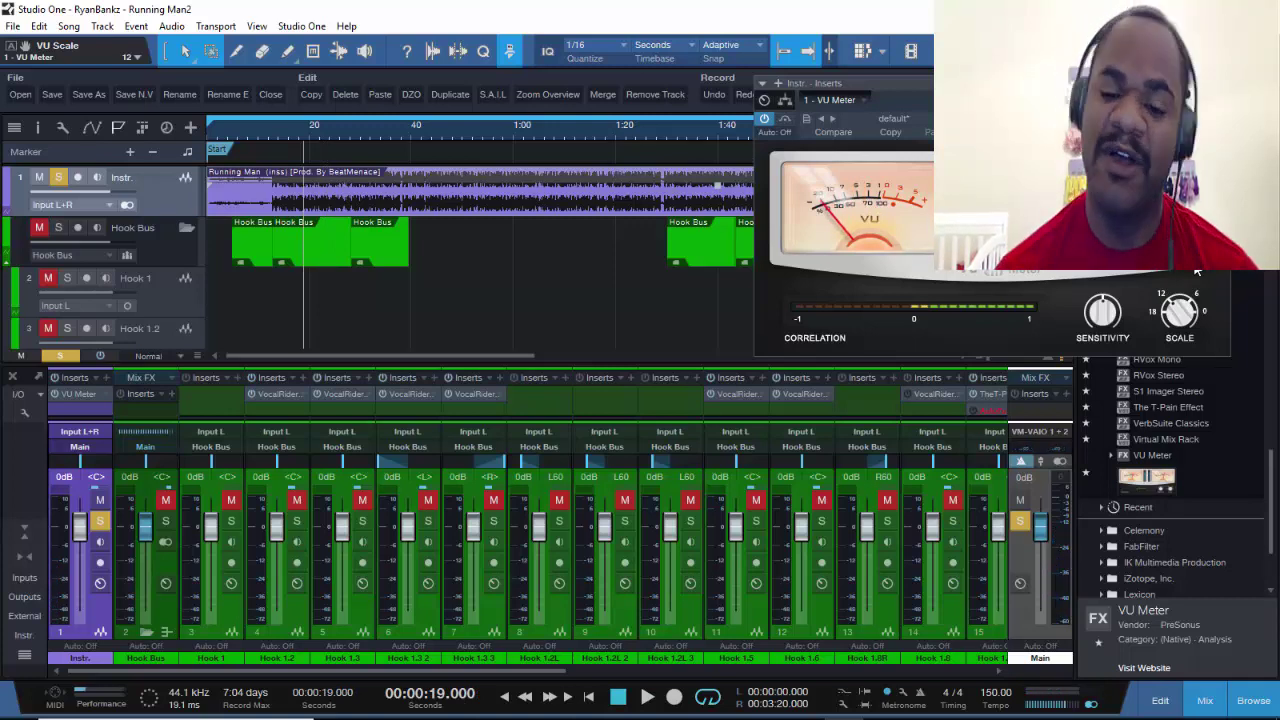
pyautogui.press('Escape')
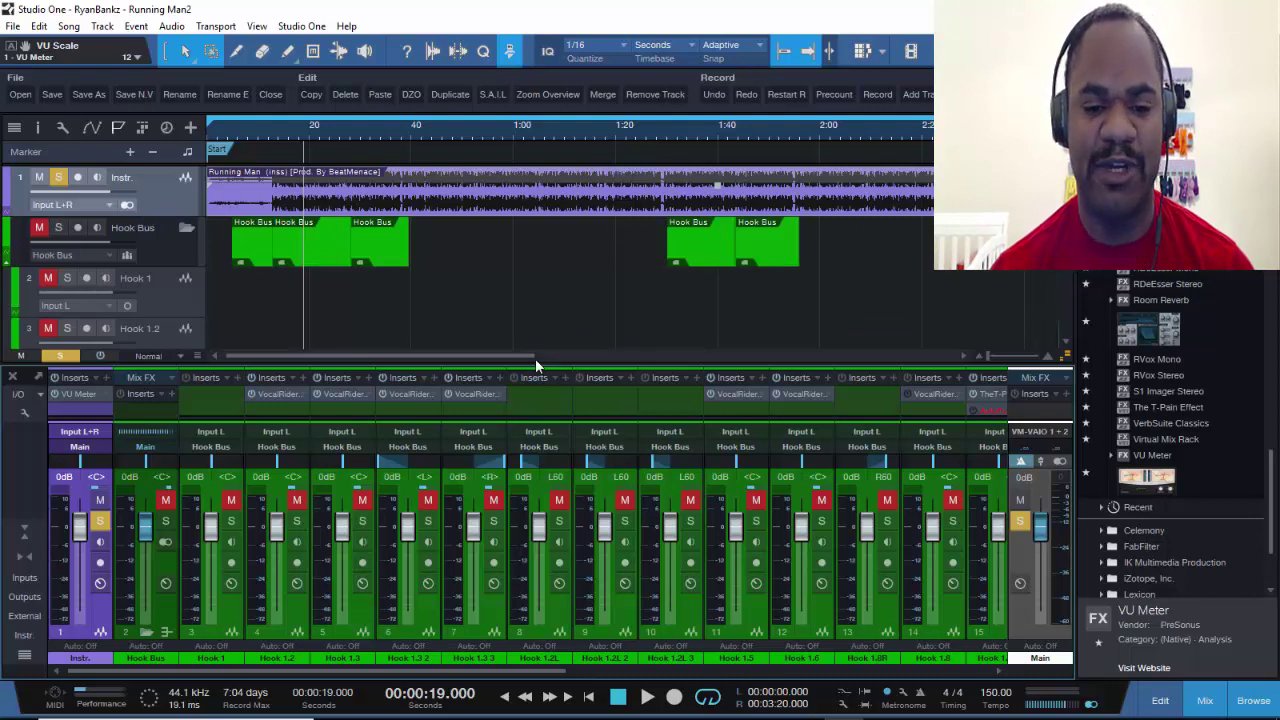
# Play back the last hook section from 2:46 and clear the solo so that all tracks are heard
pyautogui.hscroll(5, 540, 357)
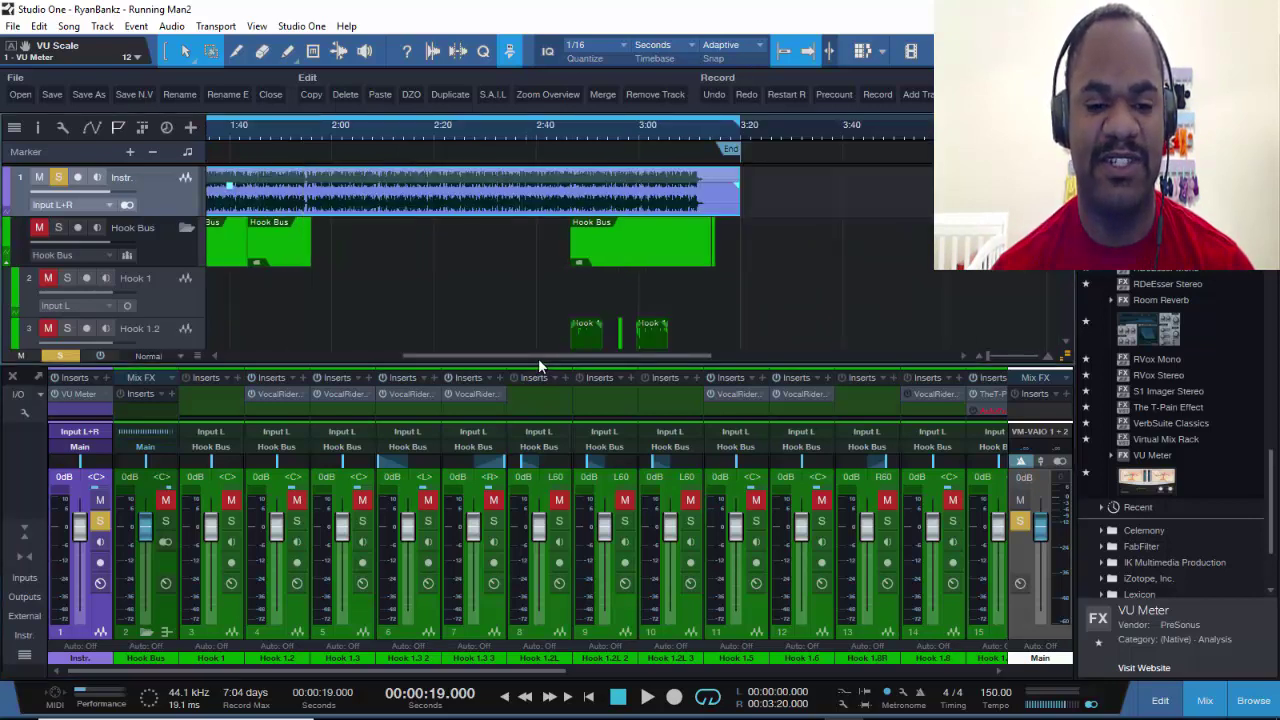
pyautogui.click(568, 136)
pyautogui.press('space')
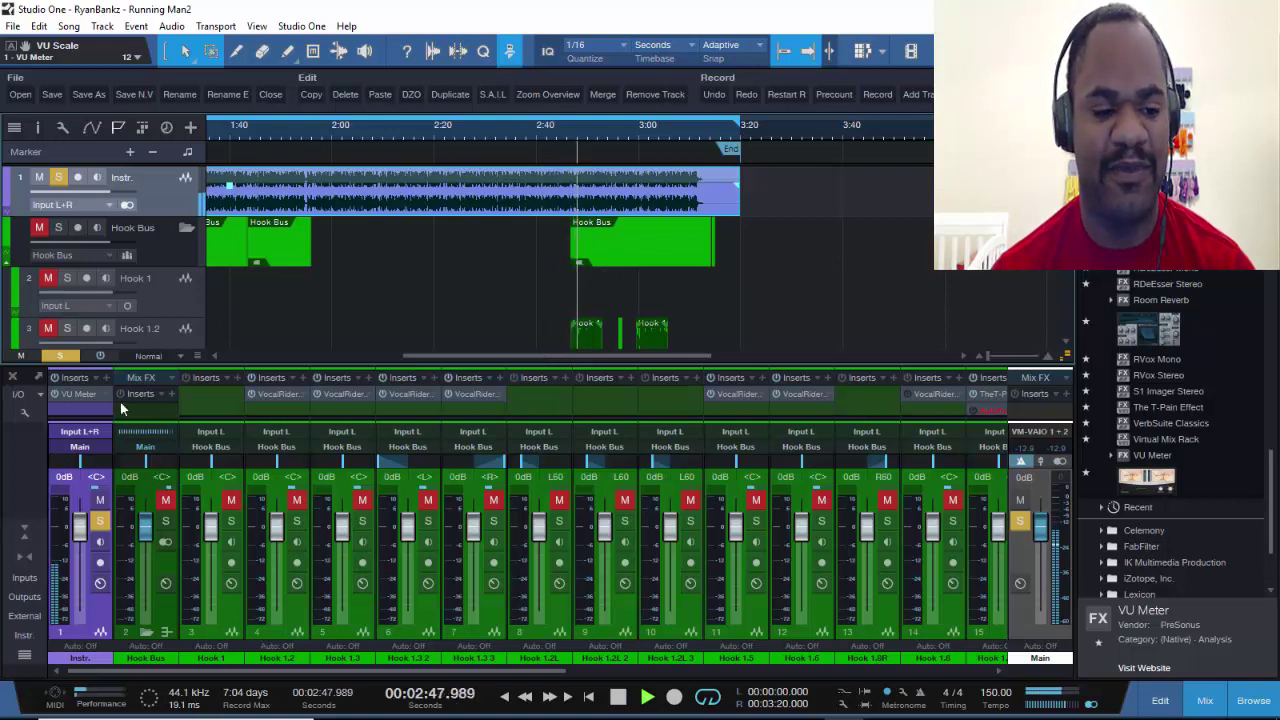
pyautogui.click(59, 355)
pyautogui.press('space')
pyautogui.press('w')
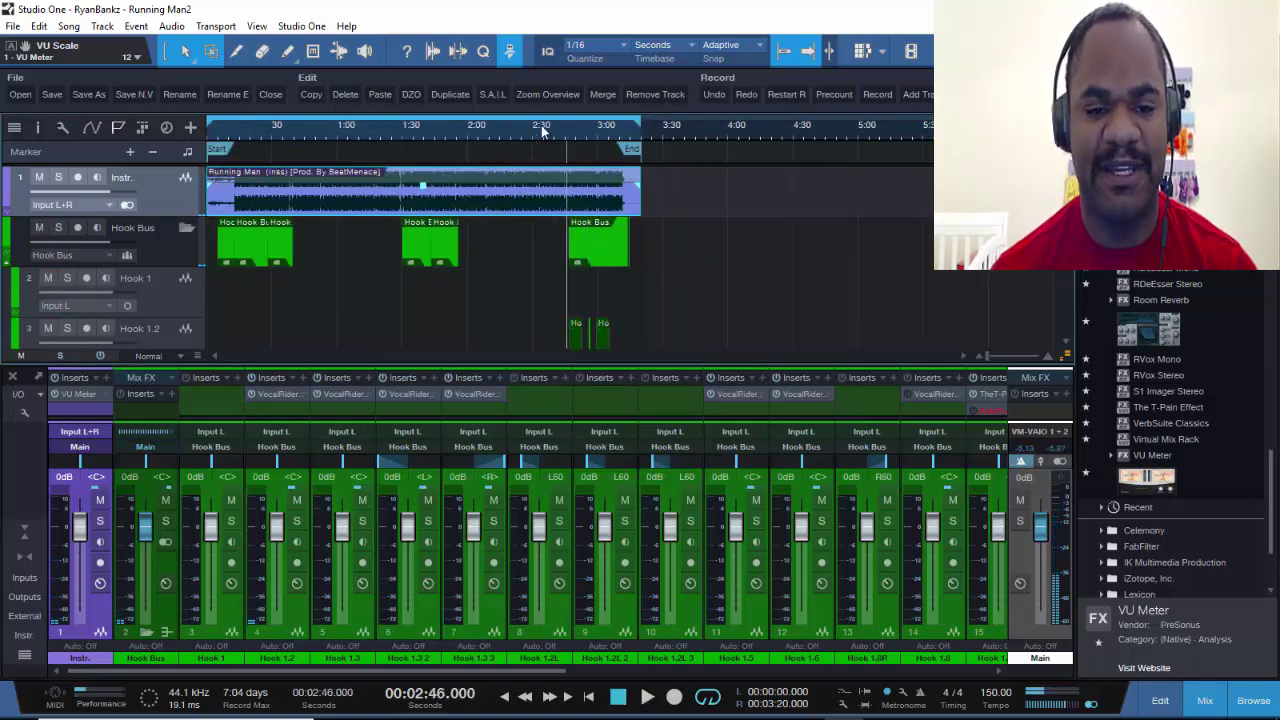